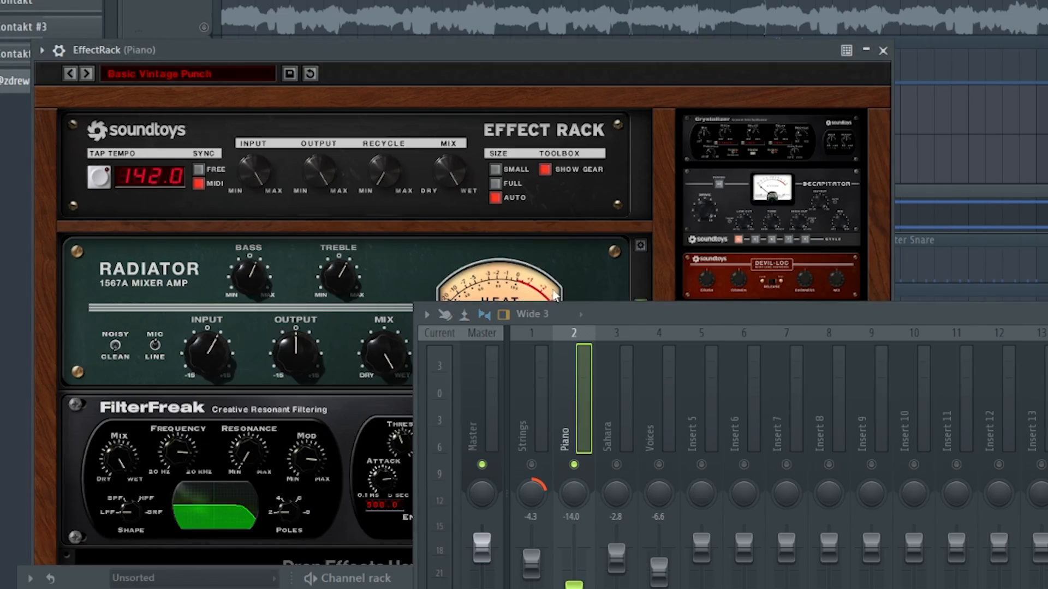
# - Inspect the EffectRack and EQ on the Piano mixer track and the HalfTime settings on the Strings track
pyautogui.moveTo(700, 317); pyautogui.dragTo(700, 480)
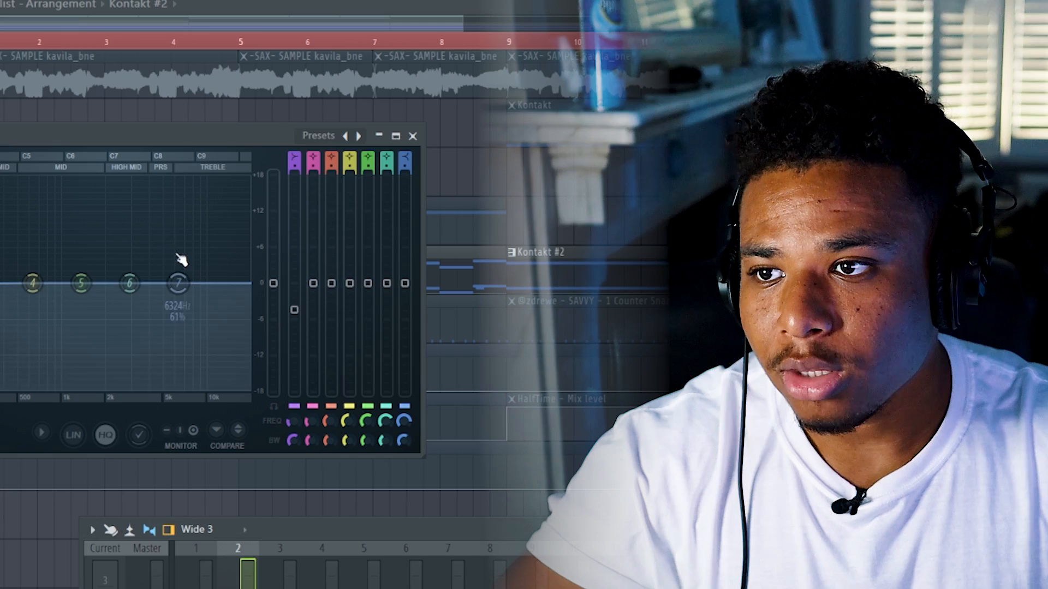
pyautogui.moveTo(179, 136); pyautogui.dragTo(376, 134)
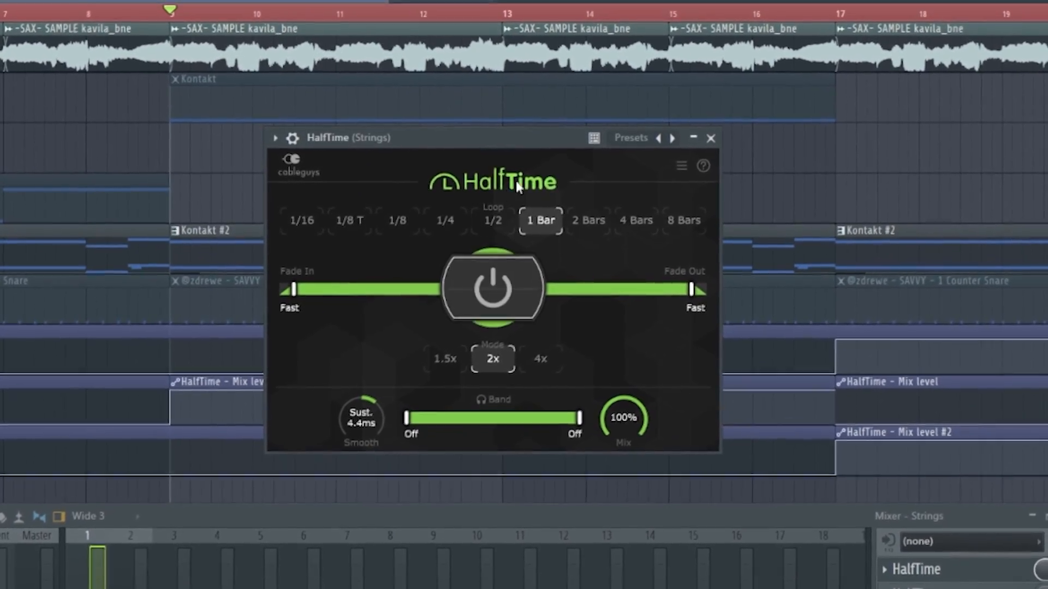
pyautogui.click(721, 145)
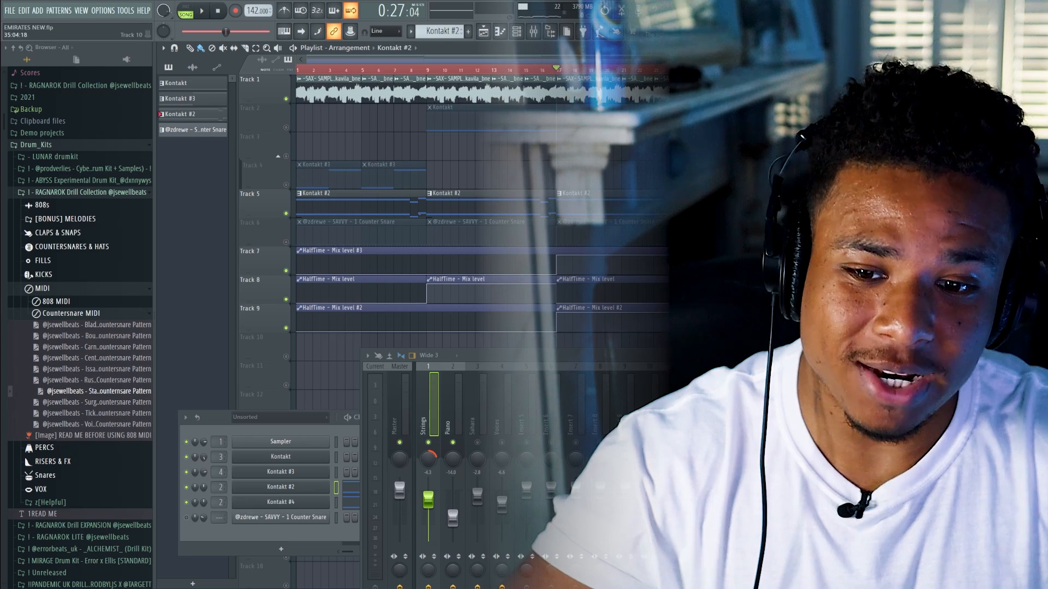
pyautogui.click(971, 402)
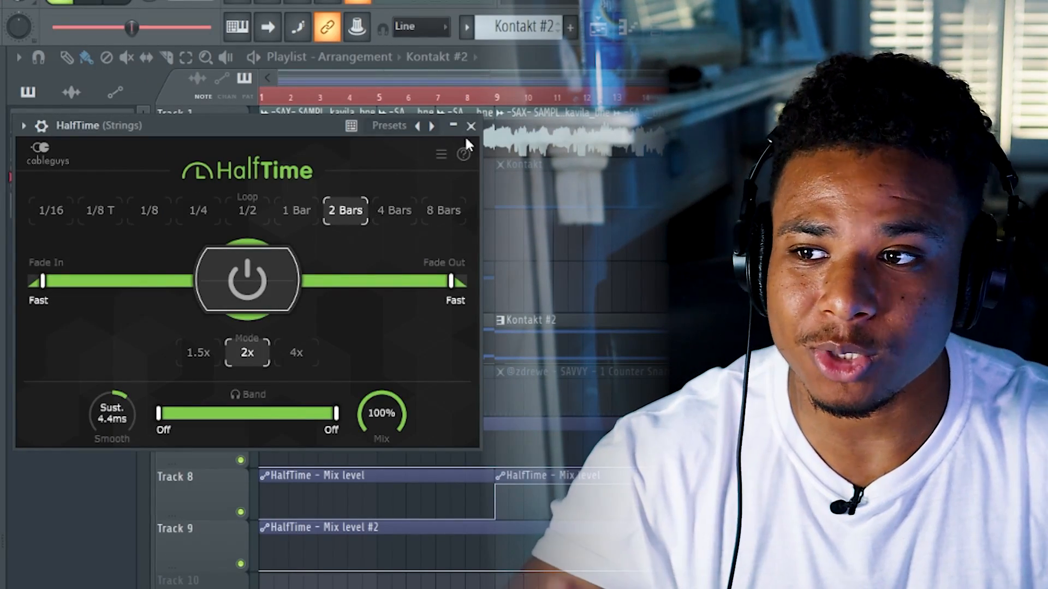
pyautogui.click(471, 126)
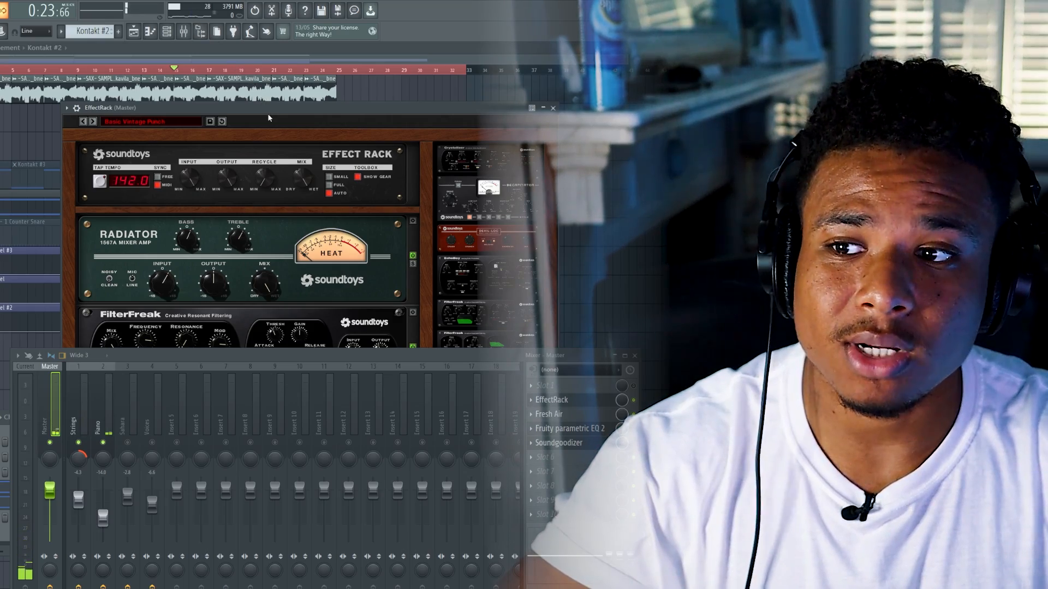
# - Examine the EffectRack and Fresh Air plugins on the Master mixer track
pyautogui.moveTo(268, 114); pyautogui.dragTo(259, 83)
pyautogui.moveTo(115, 77); pyautogui.dragTo(131, 77)
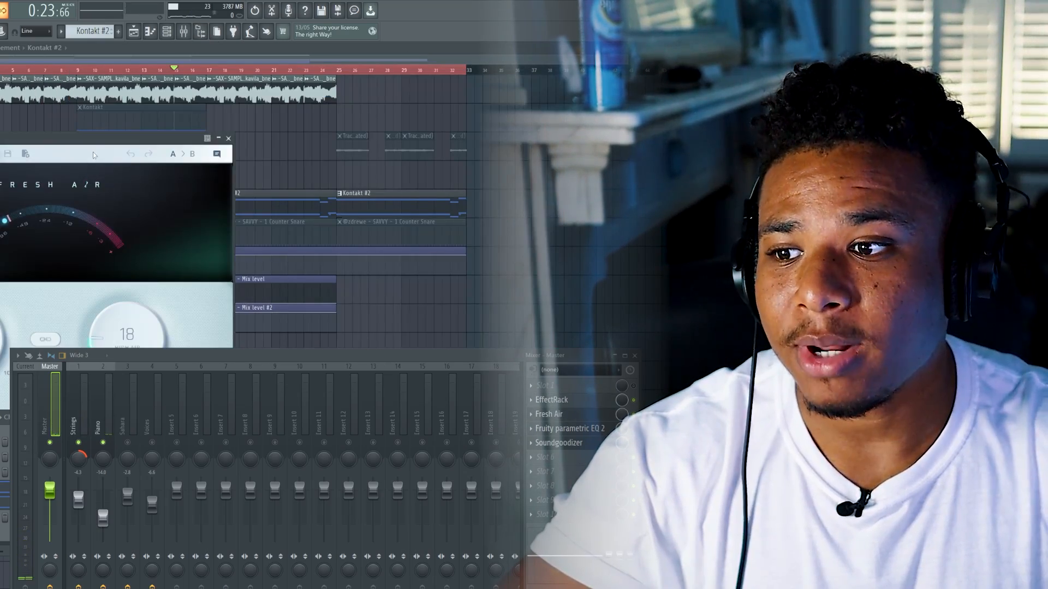
pyautogui.moveTo(118, 147); pyautogui.dragTo(226, 78)
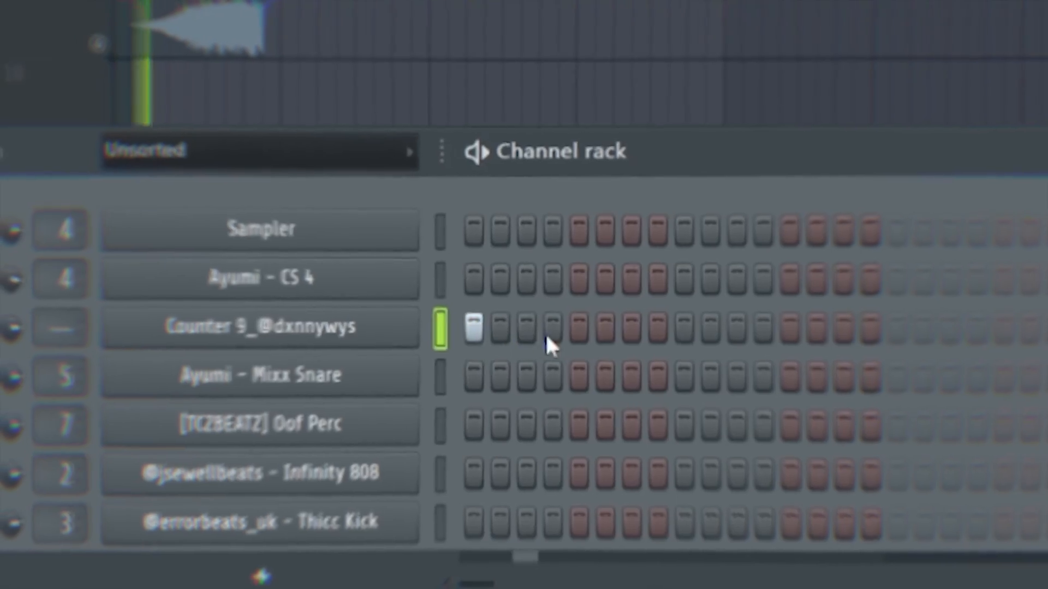
# - Program Counter 9 hits on steps 4 and 7, and Ayumi - CS 4 hits on steps 15, 17, 20 and 23
pyautogui.click(551, 331)
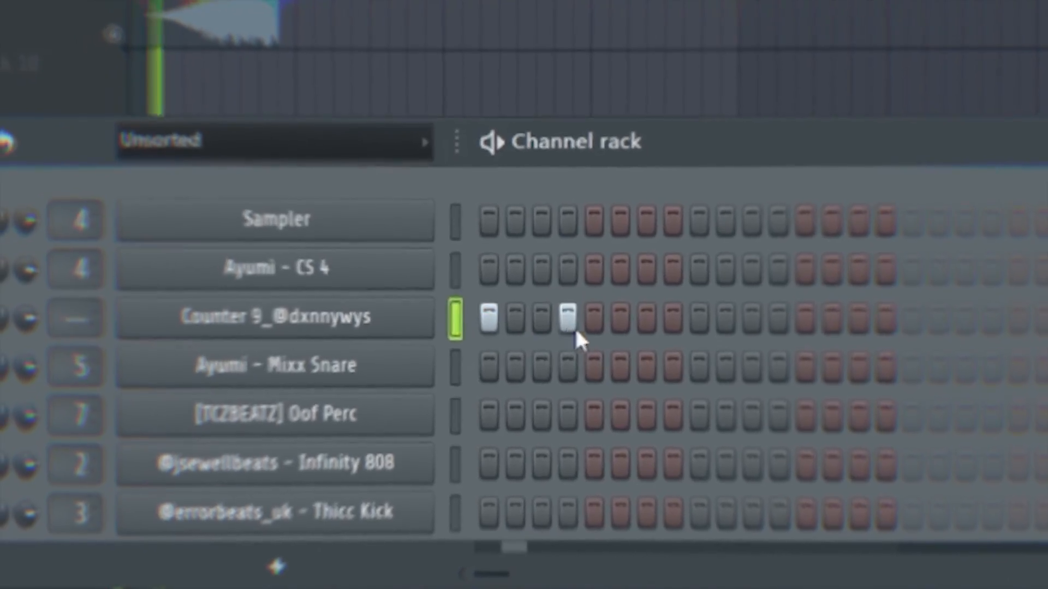
pyautogui.click(627, 311)
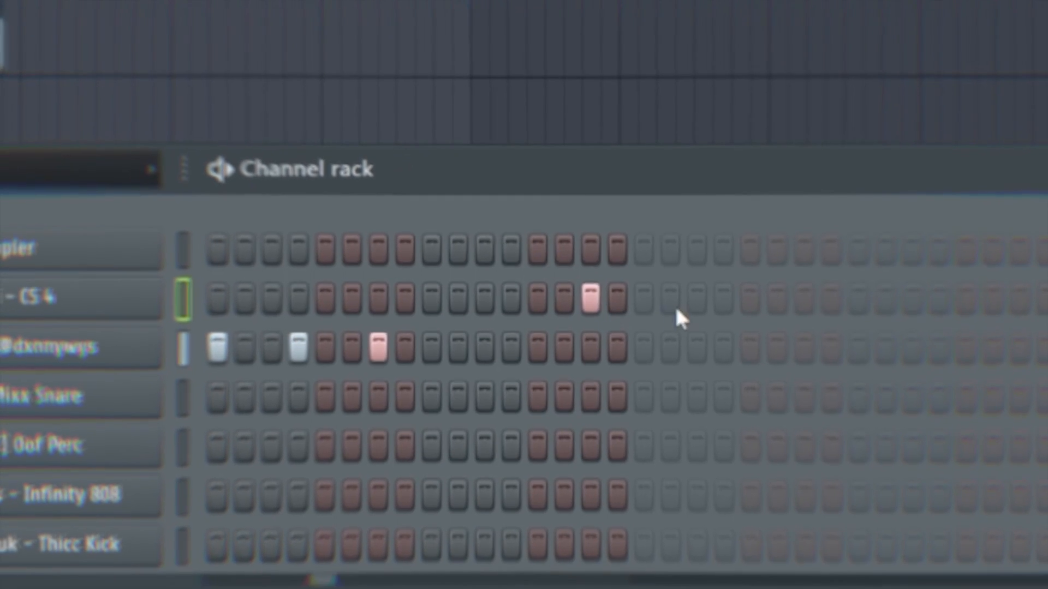
pyautogui.click(717, 281)
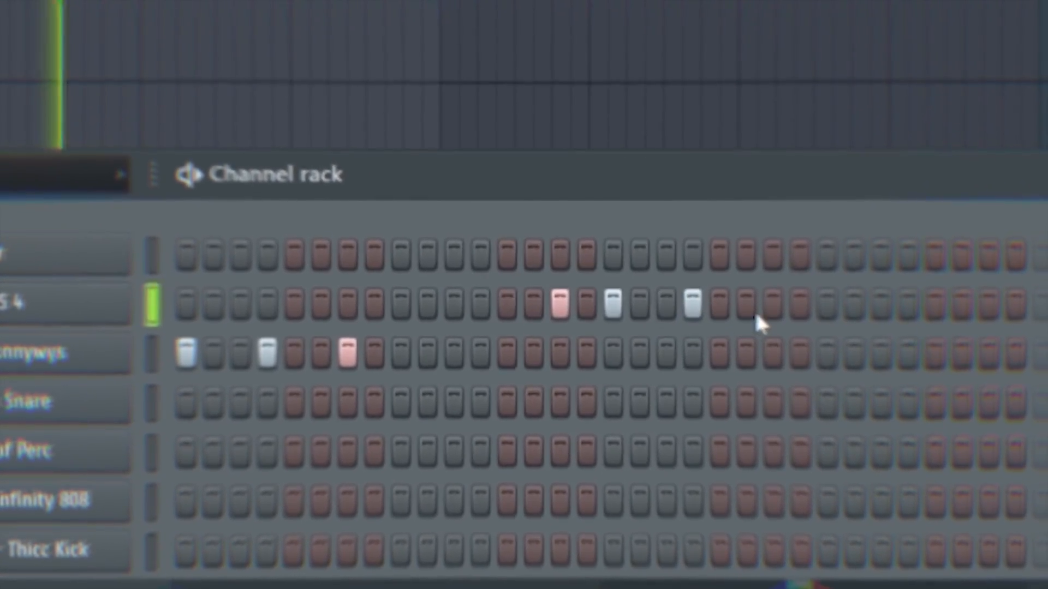
pyautogui.click(797, 281)
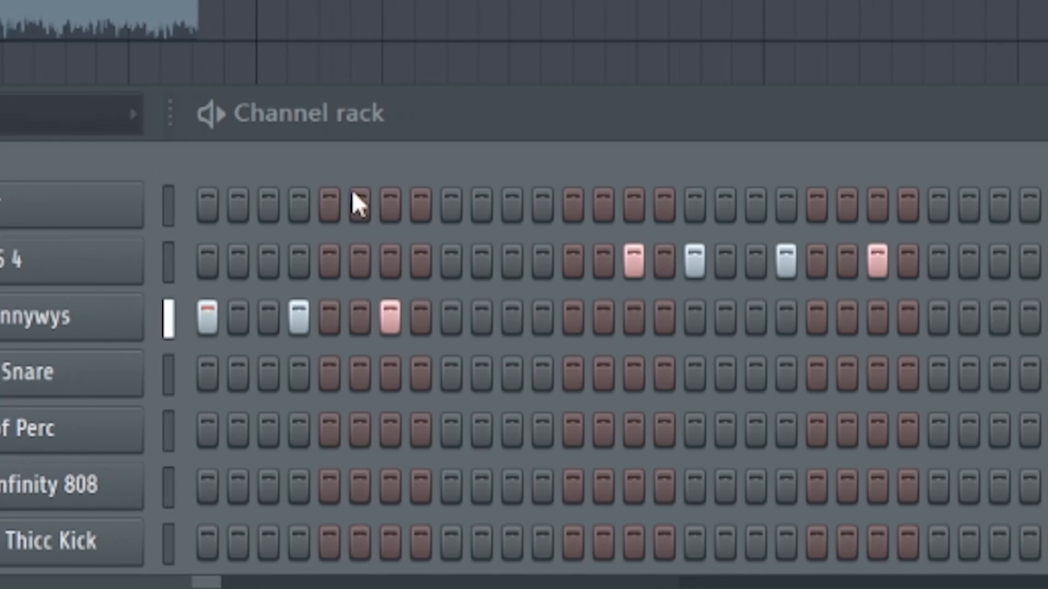
# - Program Ayumi - Mixx Snare hits on steps 9, 29, 41 and 61
pyautogui.click(451, 377)
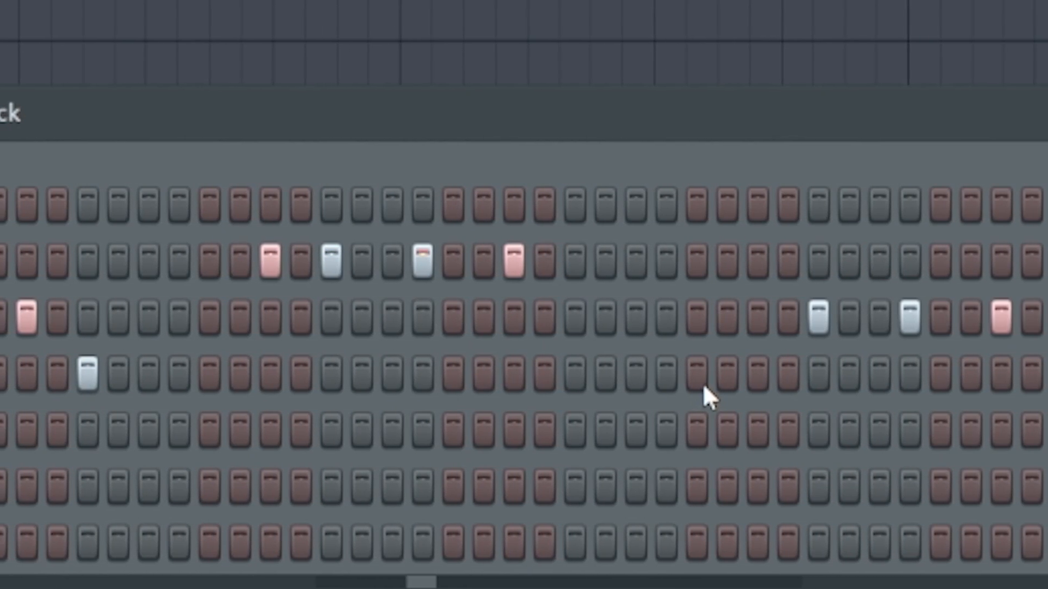
pyautogui.click(701, 380)
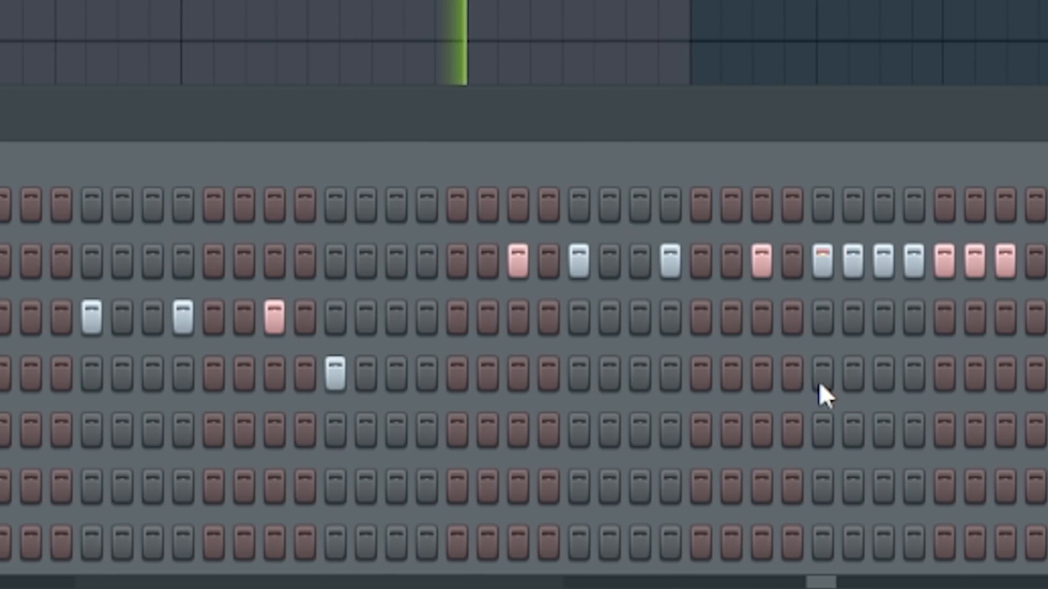
pyautogui.click(944, 373)
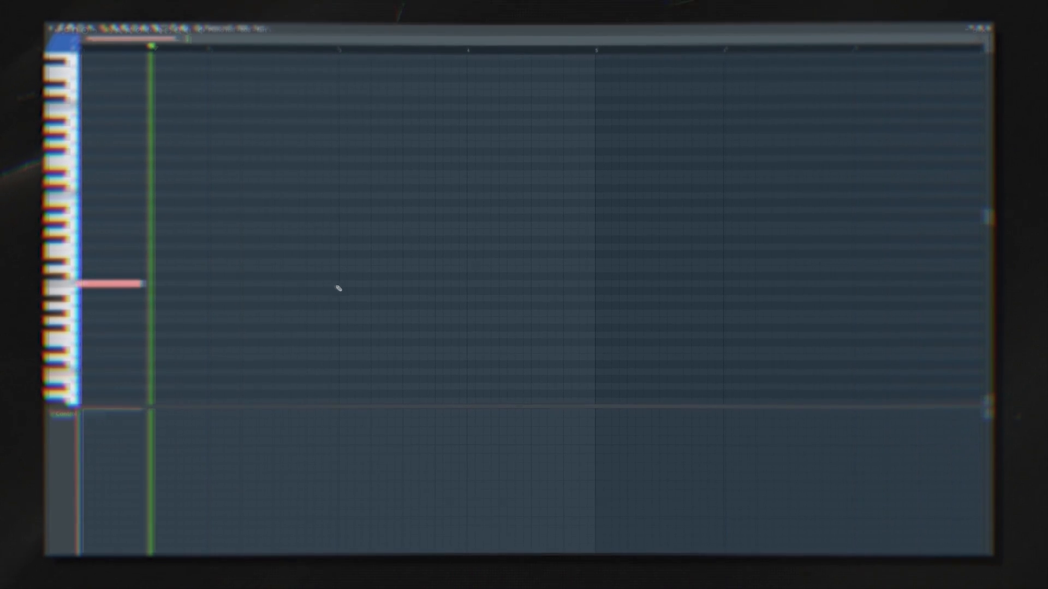
# - Add C5 notes to the 808 at the starts of bars 3, 5 and 7
pyautogui.click(339, 282)
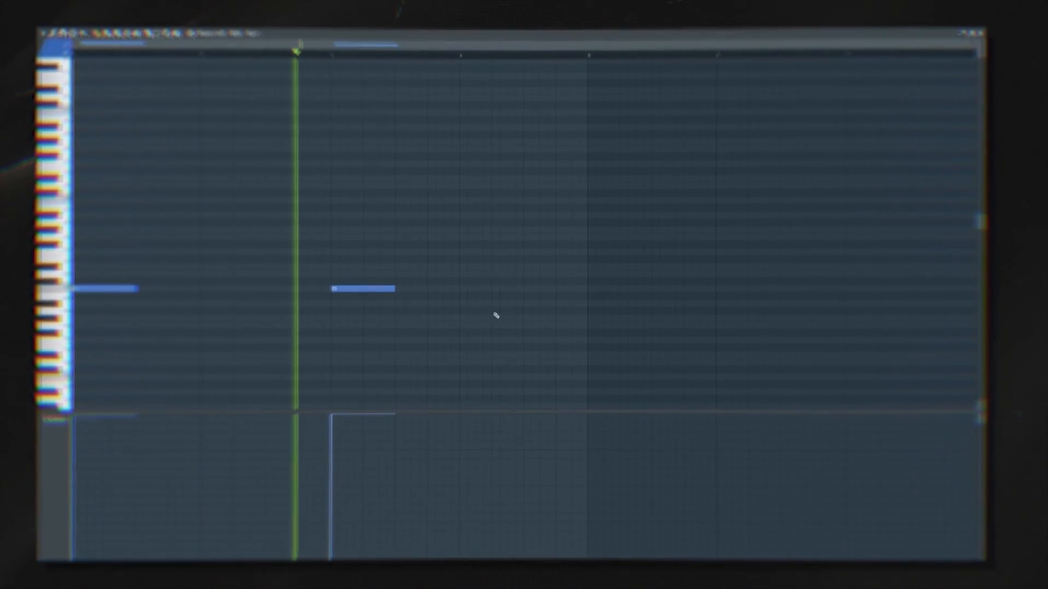
pyautogui.click(588, 293)
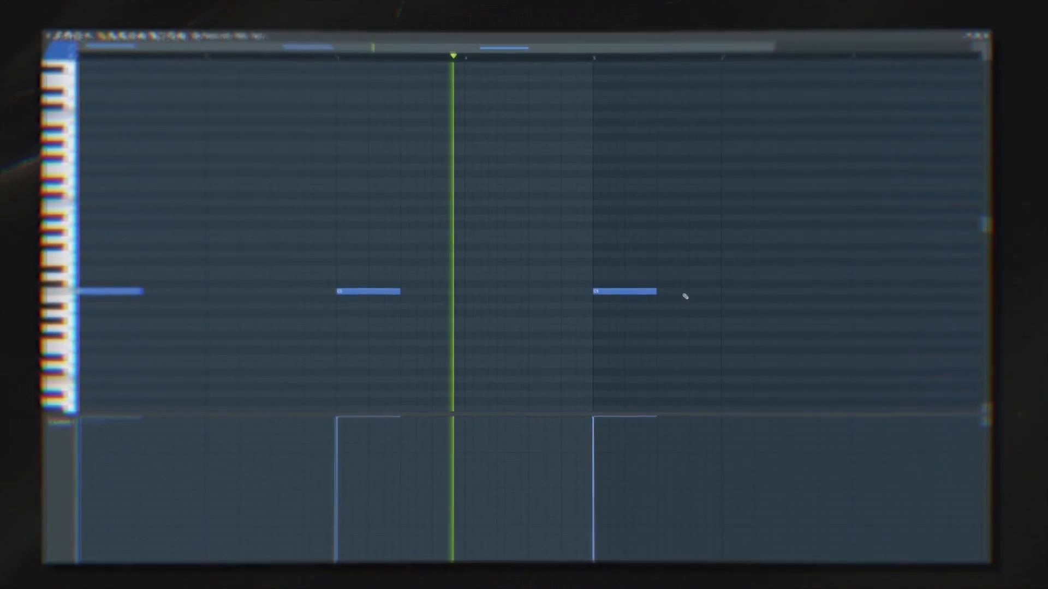
pyautogui.scroll(-1, 696, 300)
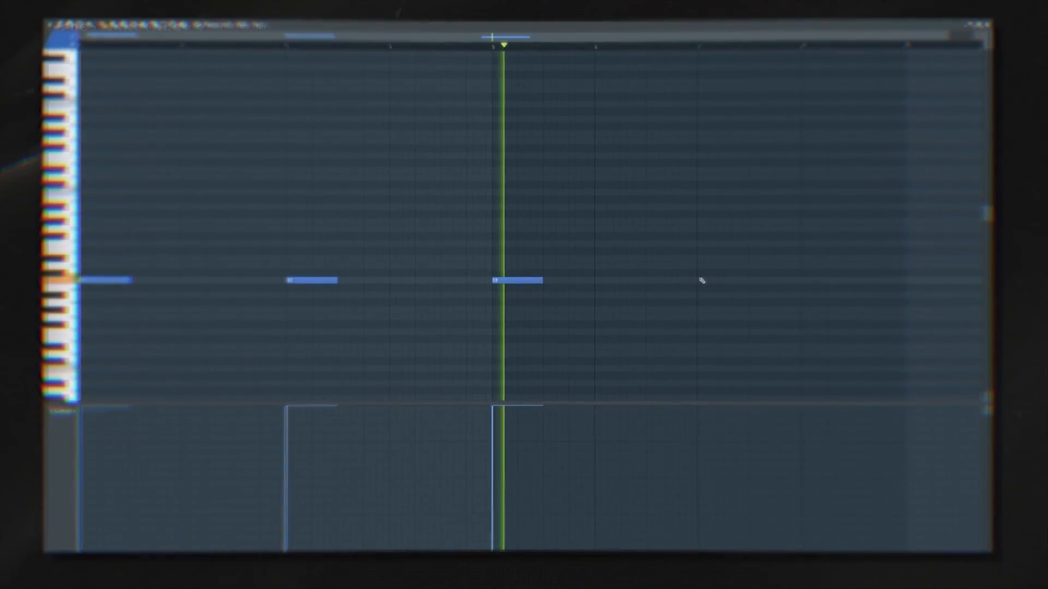
pyautogui.click(702, 281)
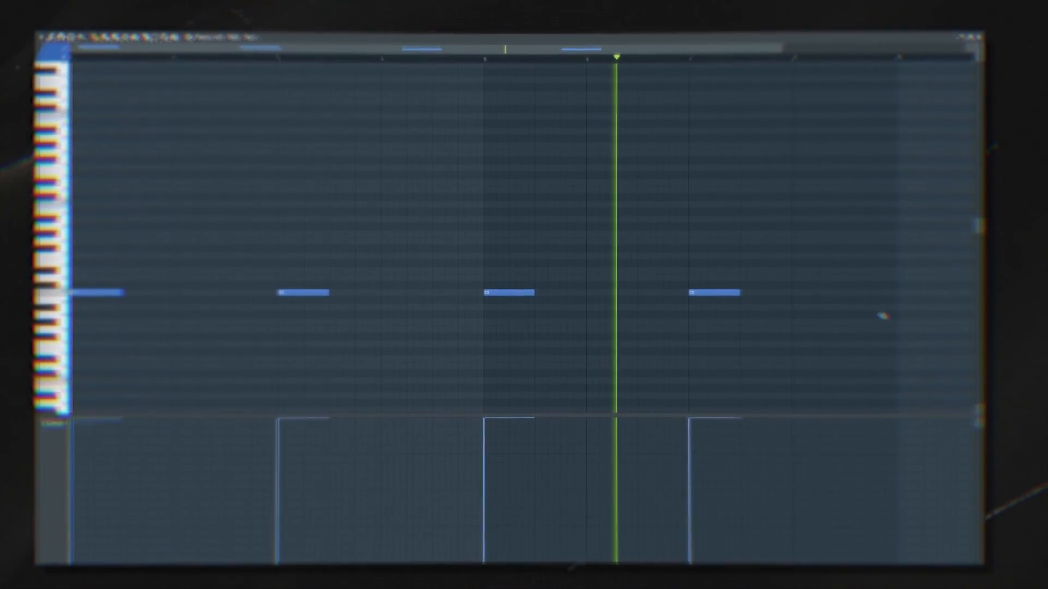
# - Extend the 808 run from late bar 7 with G#5, A#5 and G#6 notes, deleting the misplaced note in bar 8
pyautogui.scroll(4, 882, 315)
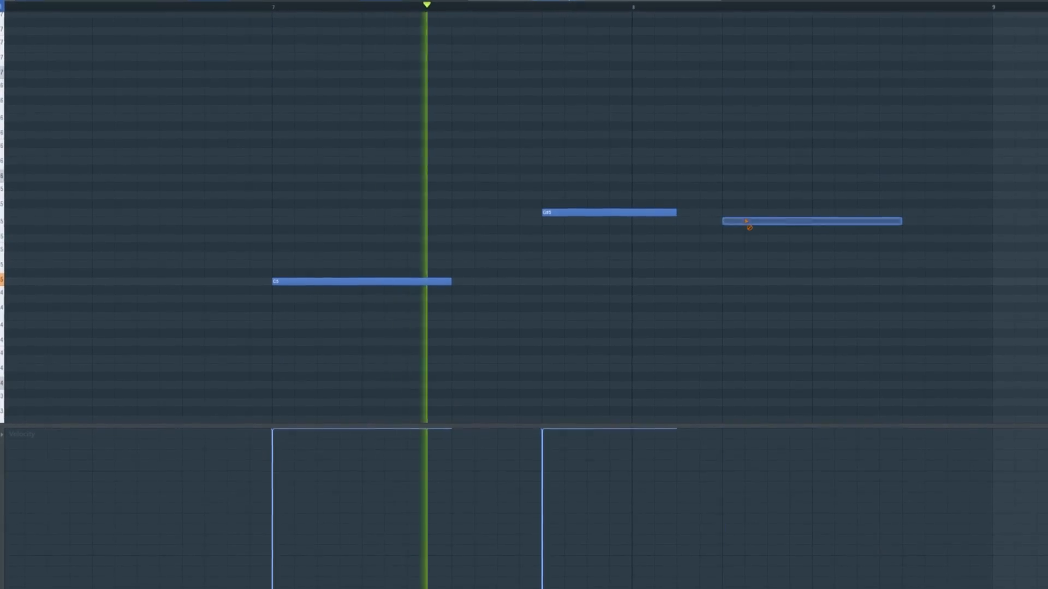
pyautogui.rightClick(753, 223)
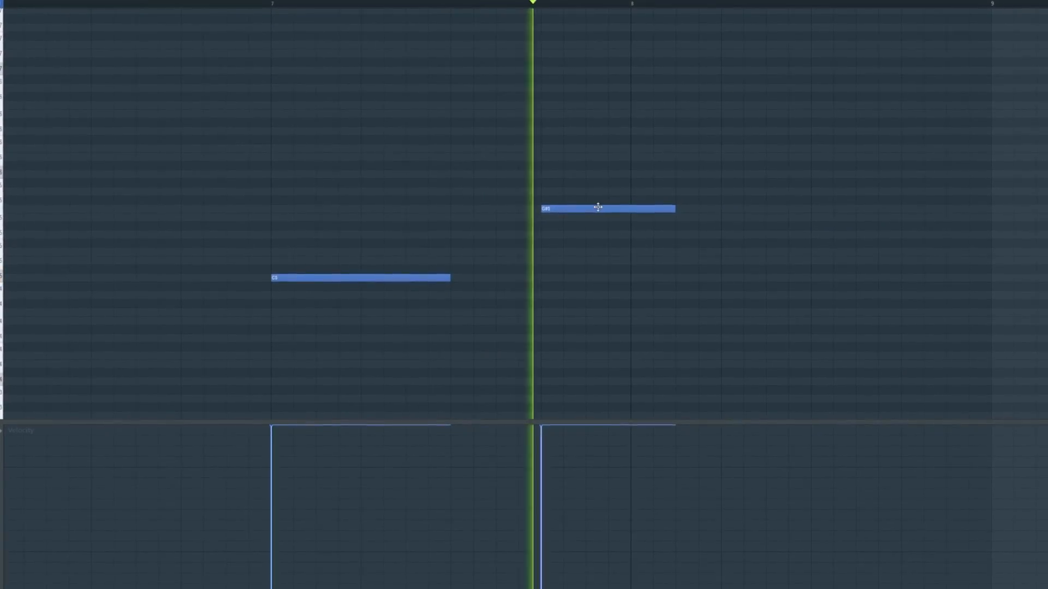
pyautogui.moveTo(598, 207)
pyautogui.mouseDown()
pyautogui.moveTo(739, 198)
pyautogui.moveTo(727, 190)
pyautogui.moveTo(743, 198)
pyautogui.moveTo(847, 121)
pyautogui.mouseUp()
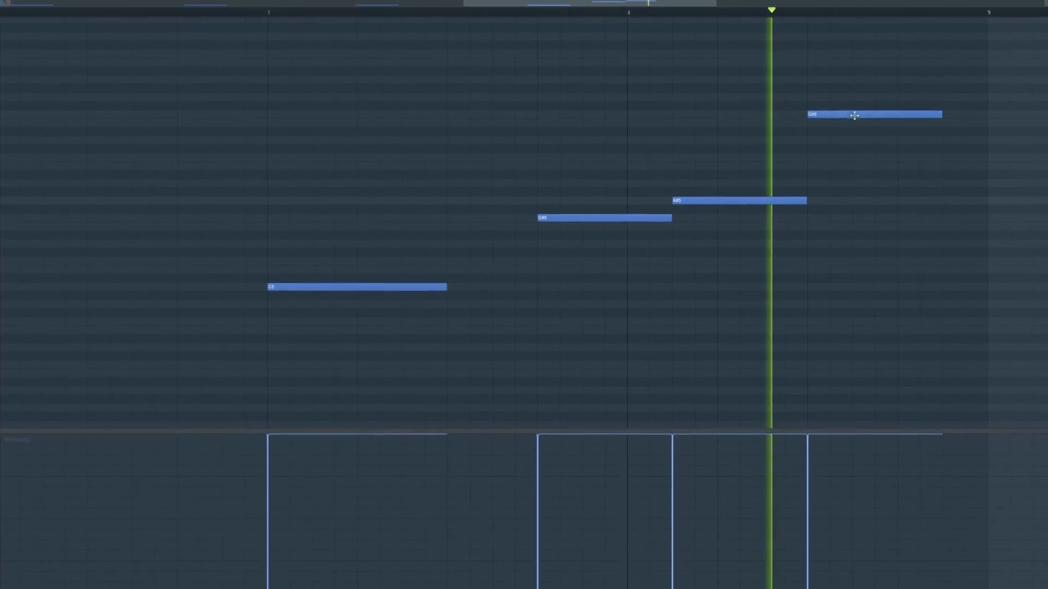
# - Shorten the G#6 note in bar 8 and follow it with short G6, D#6 and D6 notes up to bar 9
pyautogui.moveTo(940, 115); pyautogui.dragTo(852, 116)
pyautogui.click(861, 123)
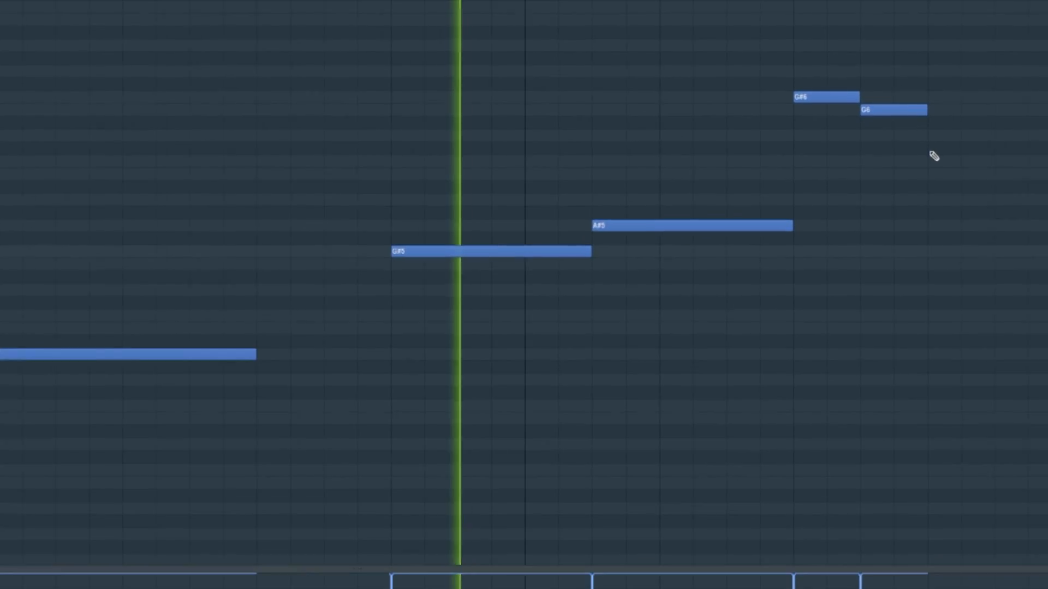
pyautogui.click(936, 162)
pyautogui.click(999, 176)
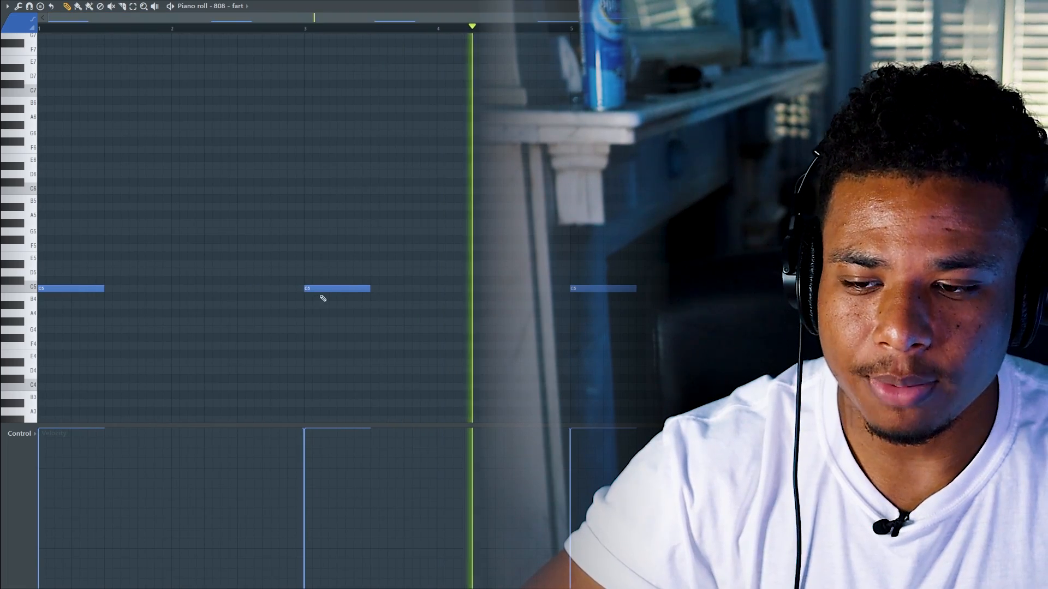
# - Add a C5 note midway through bar 2 with a D#4 slide note beneath it, and replay the 808 from the start
pyautogui.click(246, 289)
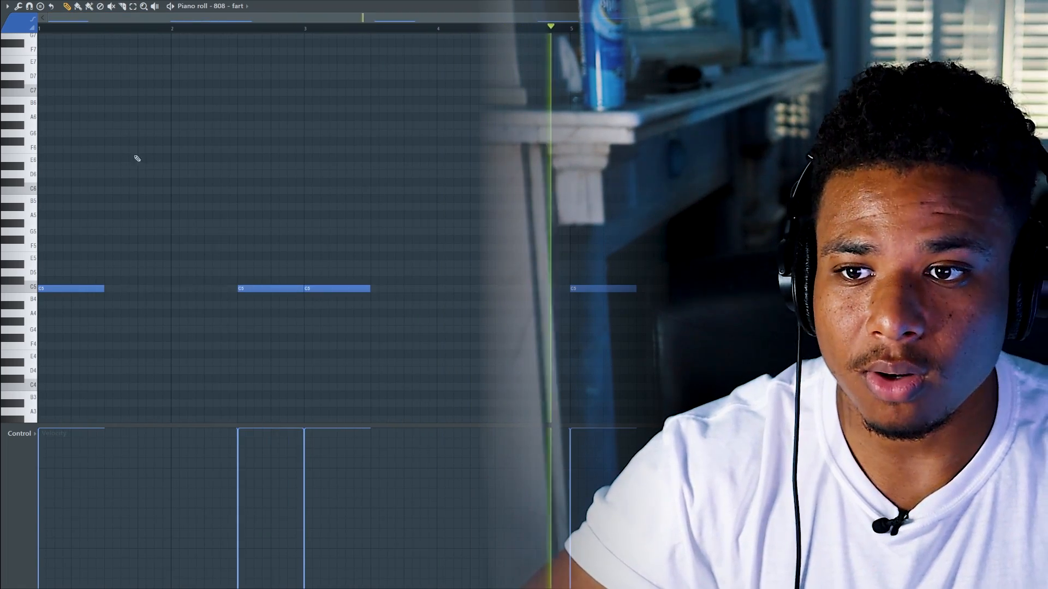
pyautogui.click(241, 362)
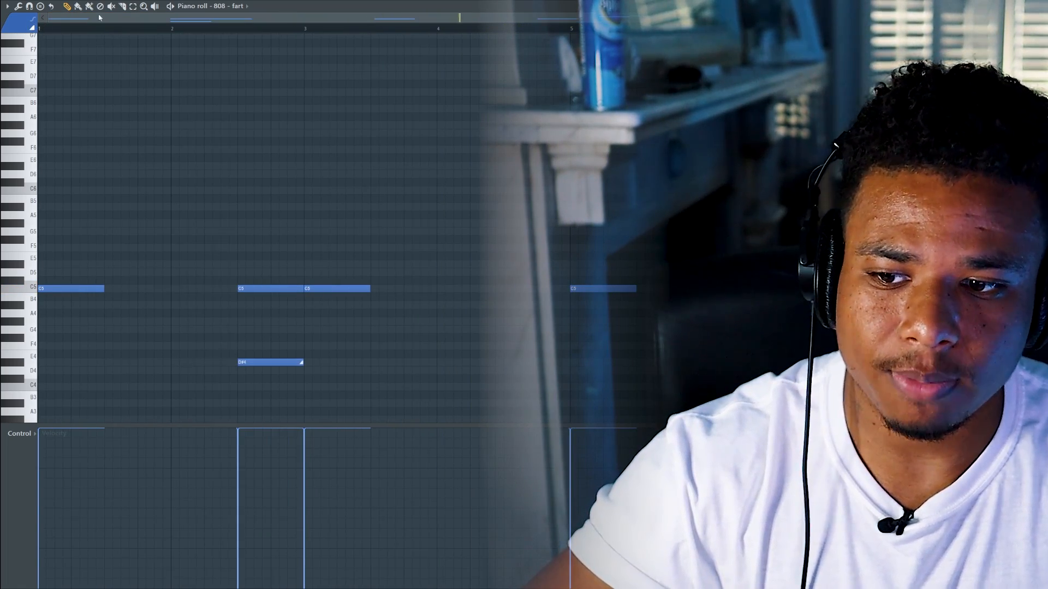
pyautogui.click(49, 30)
pyautogui.click(48, 30)
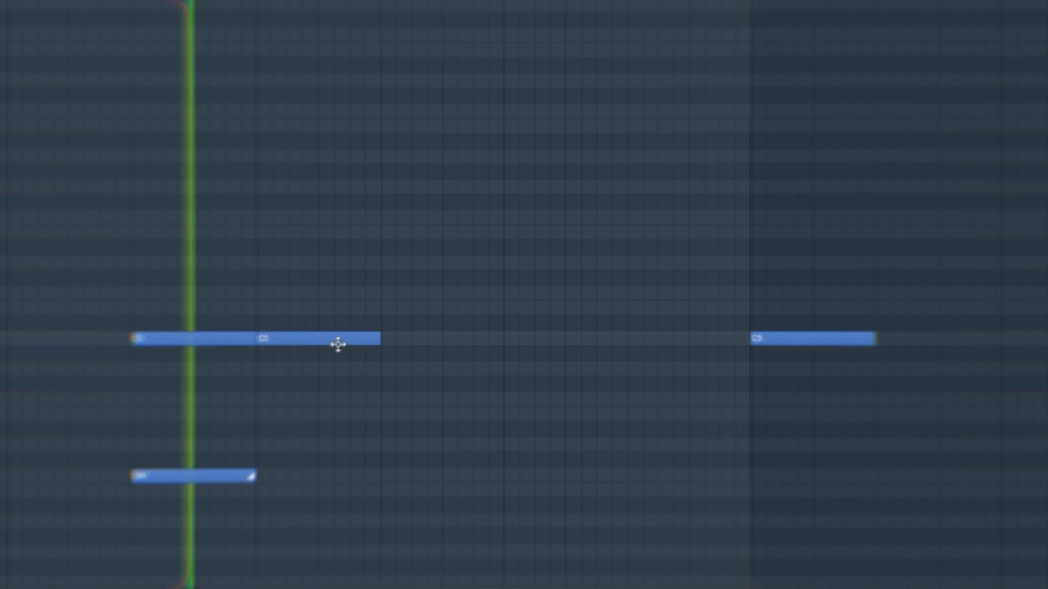
# - Add a short C#5 note to the 808 midway through bar 4
pyautogui.click(555, 271)
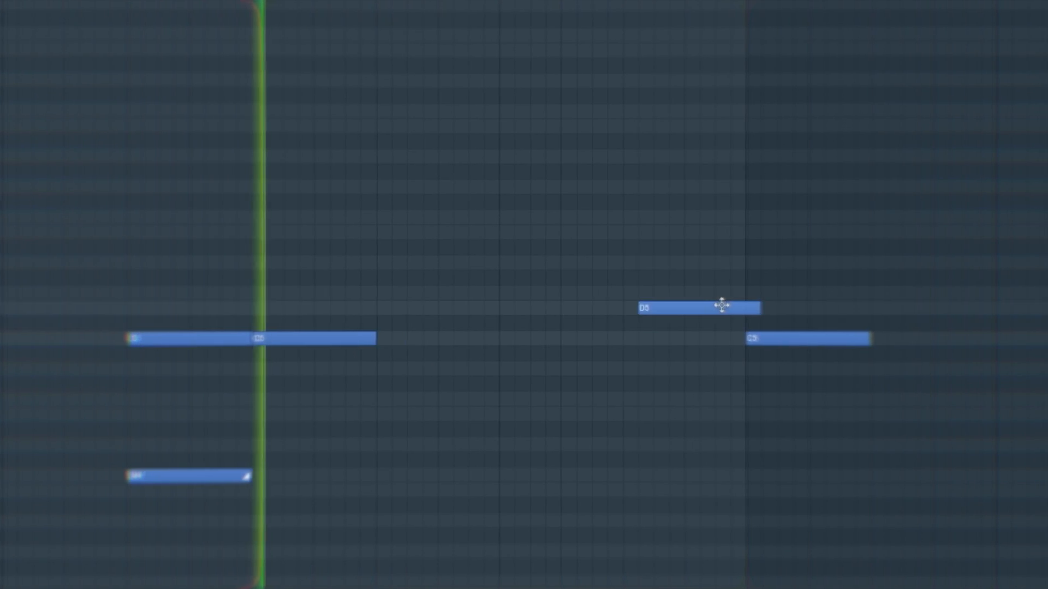
pyautogui.moveTo(721, 305); pyautogui.dragTo(682, 355)
pyautogui.press('c')
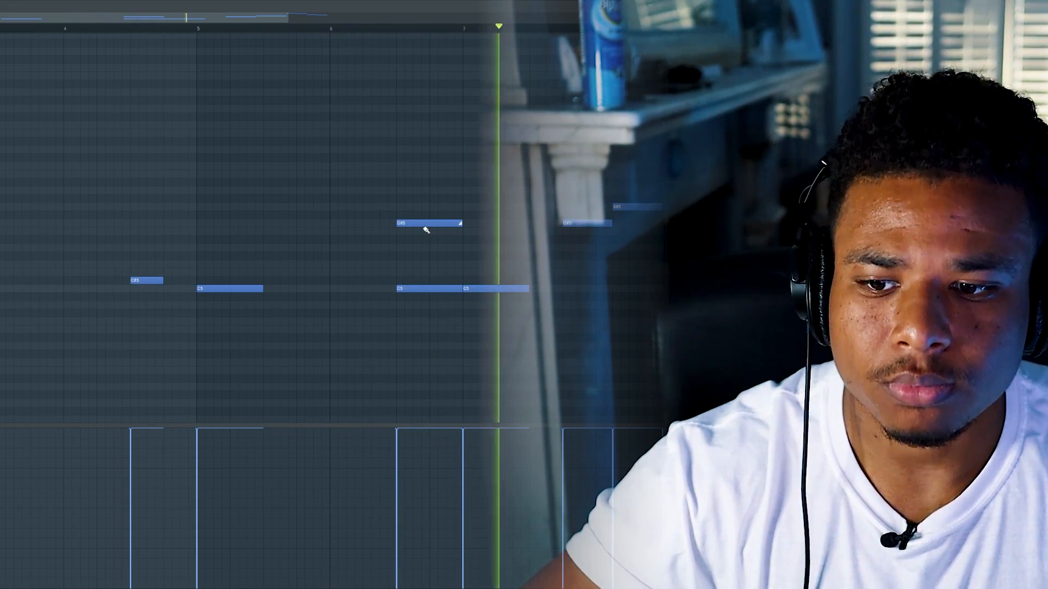
pyautogui.scroll(-4, 388, 276)
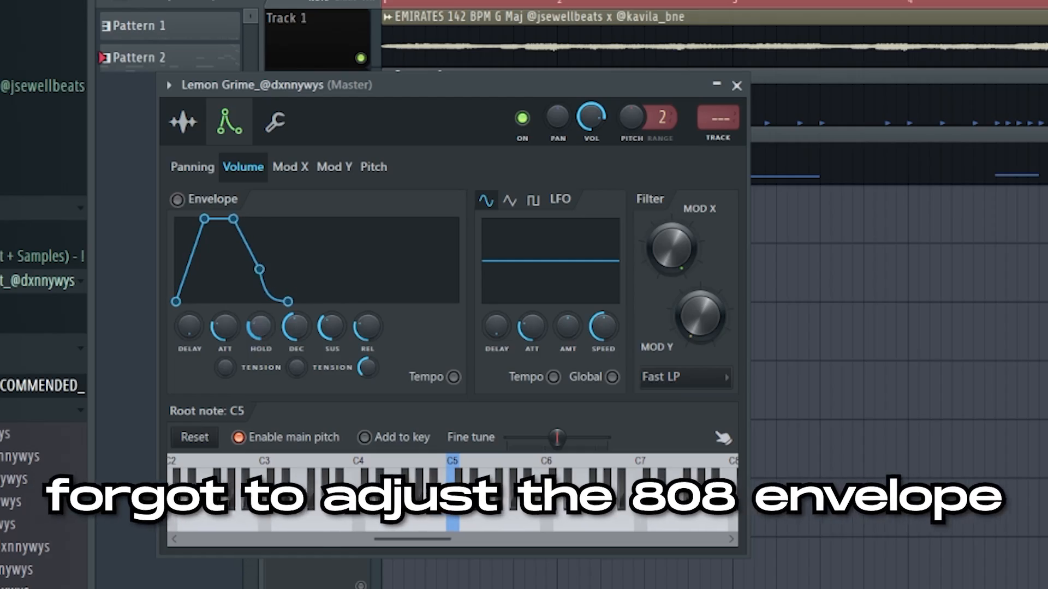
# - Adjust the volume envelope of the Lemon Grime channel
pyautogui.moveTo(235, 322); pyautogui.dragTo(261, 306)
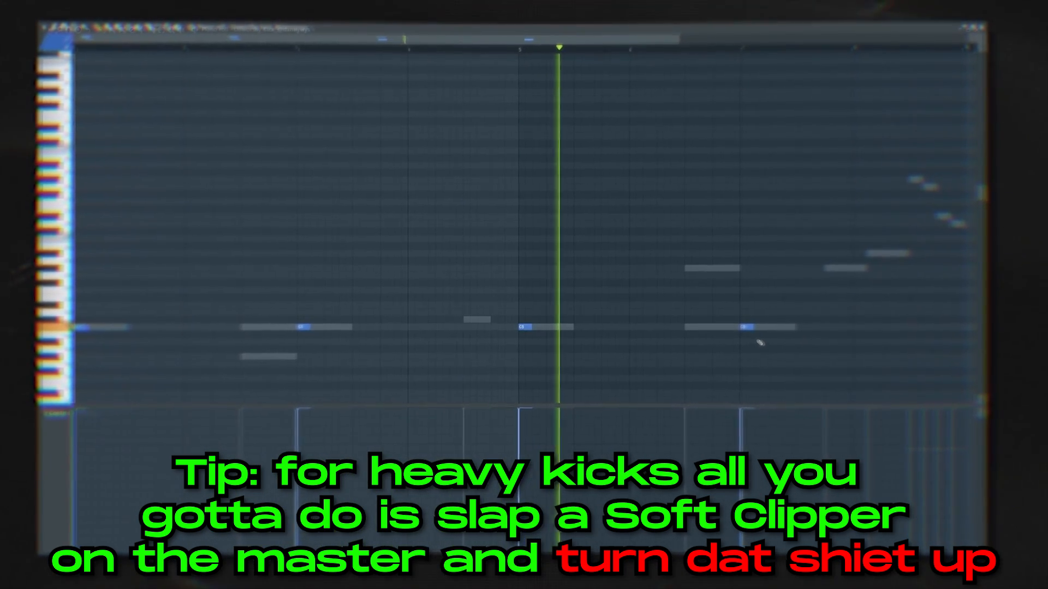
# - Place a short C5 kick note at the start of bar 7
pyautogui.click(733, 330)
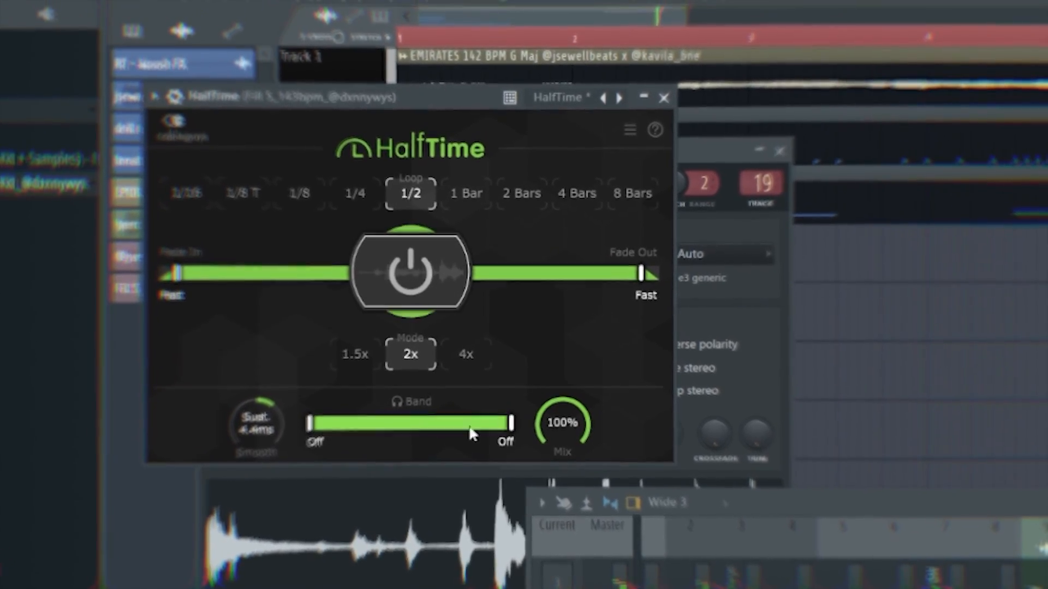
# - Lower the HalfTime mix amount on the Fill 5 channel
pyautogui.moveTo(559, 418); pyautogui.dragTo(558, 488)
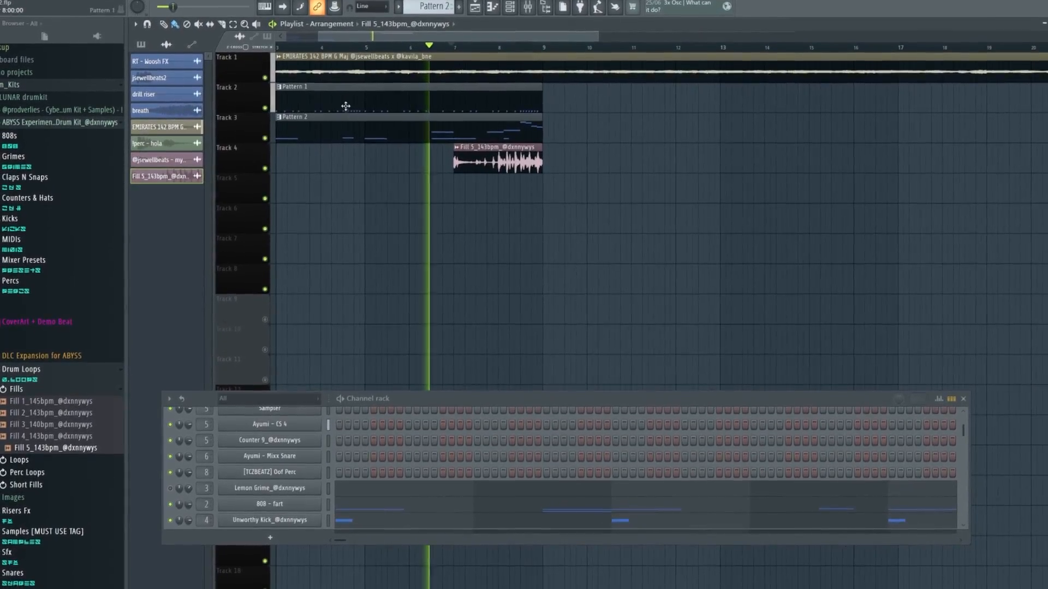
# - Duplicate the Pattern 1 clip on Track 2 so the copy starts at bar 9
pyautogui.moveTo(346, 106); pyautogui.dragTo(690, 101)
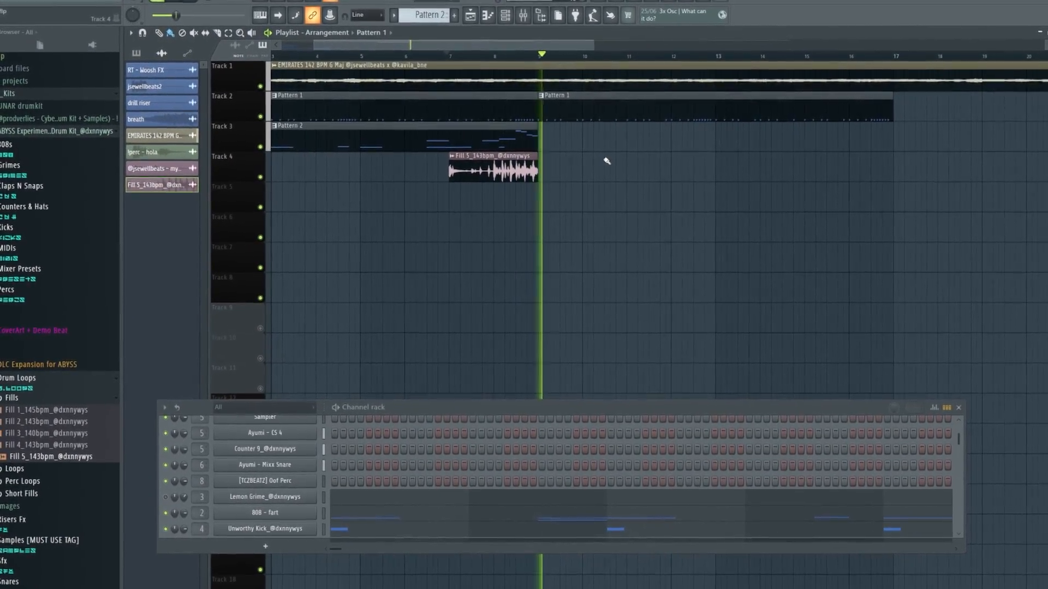
pyautogui.scroll(1, 536, 170)
pyautogui.scroll(-2, 529, 165)
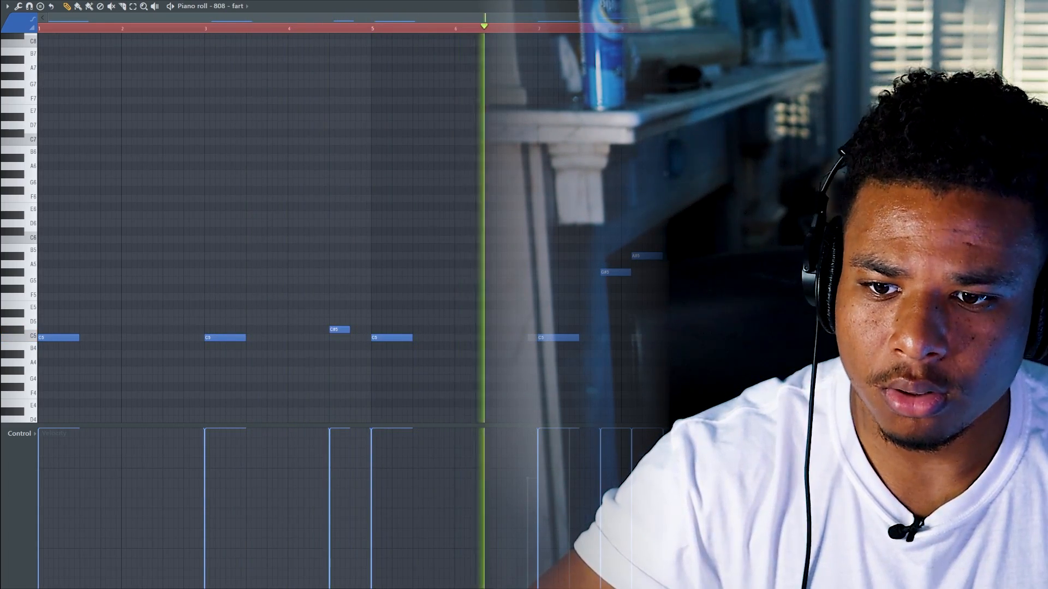
# - Lower the G#5 and A#5 notes near the end of the 808 pattern to D5 and D#5
pyautogui.scroll(3, 818, 273)
pyautogui.moveTo(440, 275); pyautogui.dragTo(439, 321)
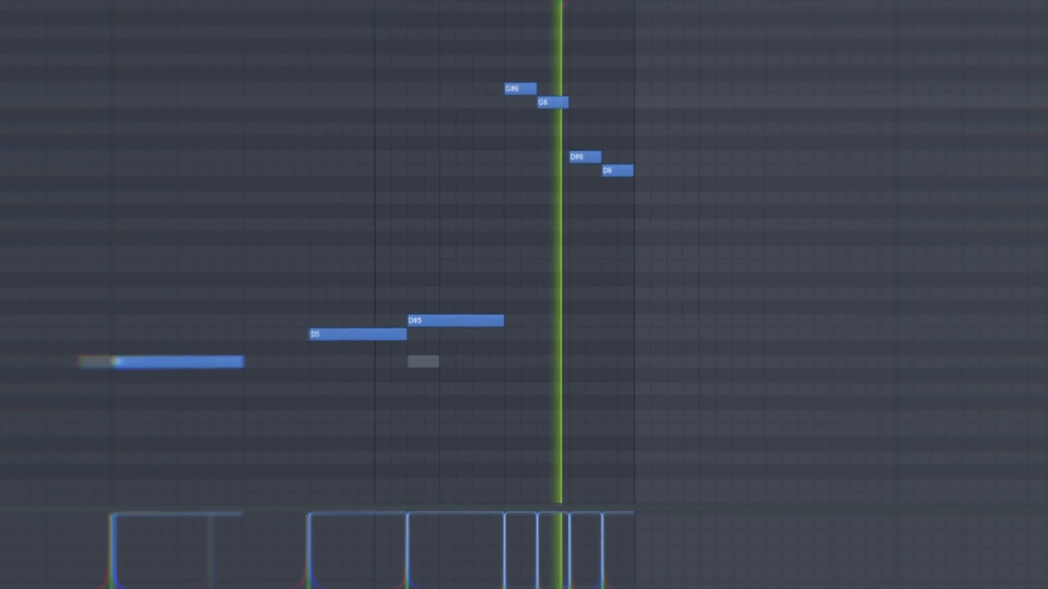
# - Lower the D#5 note near the pattern's end to C5 and drop the four-note run after it by one octave
pyautogui.moveTo(460, 341); pyautogui.dragTo(450, 385)
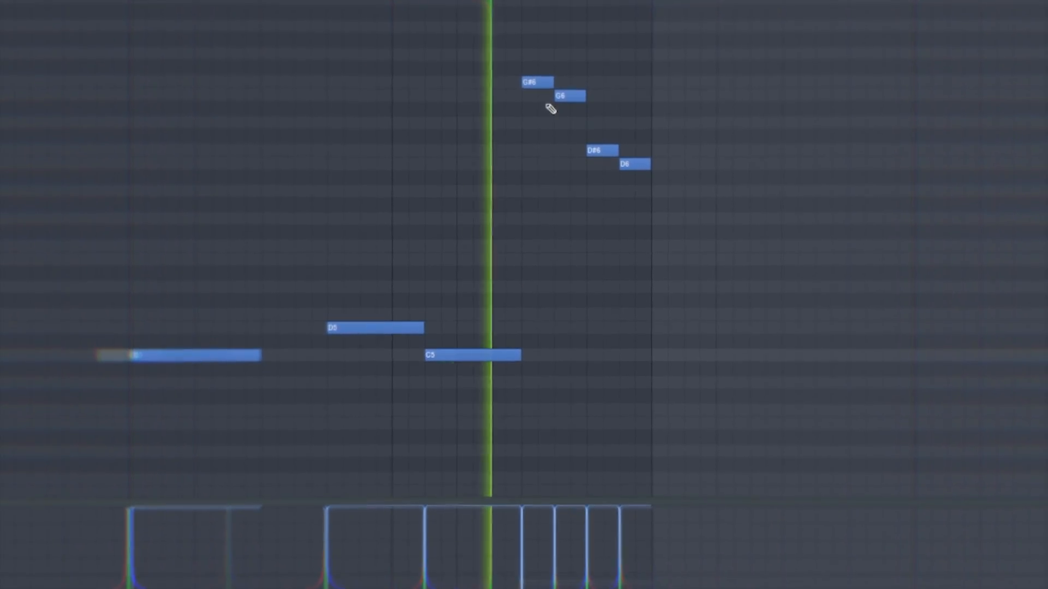
pyautogui.moveTo(513, 67); pyautogui.dragTo(705, 222)
pyautogui.hotkey('ctrl', 'Down')
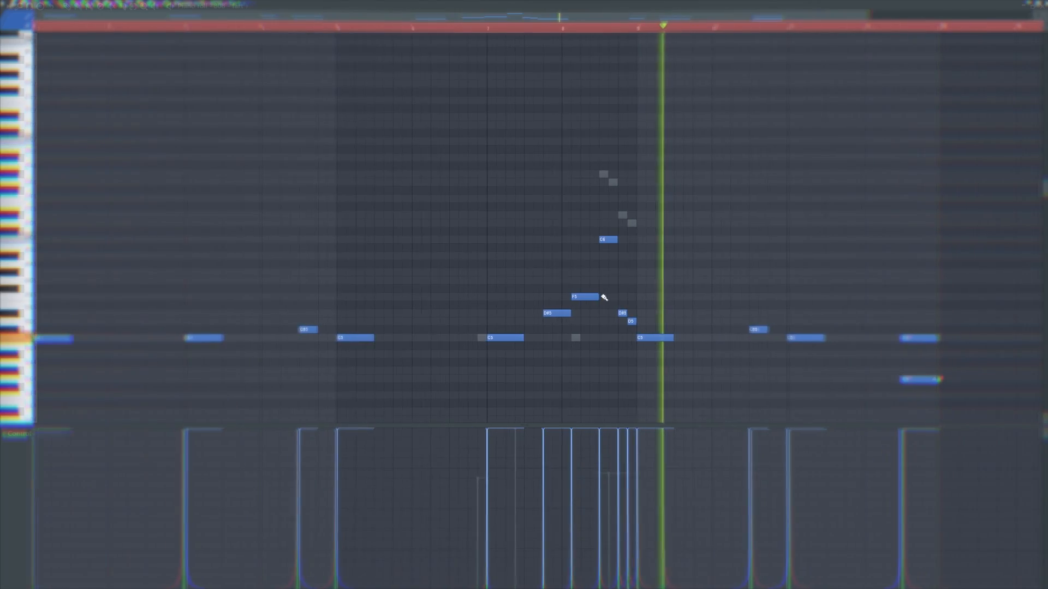
# - Duplicate the 808 notes of bars 9 to 12 into the four bars that follow
pyautogui.scroll(2, 767, 273)
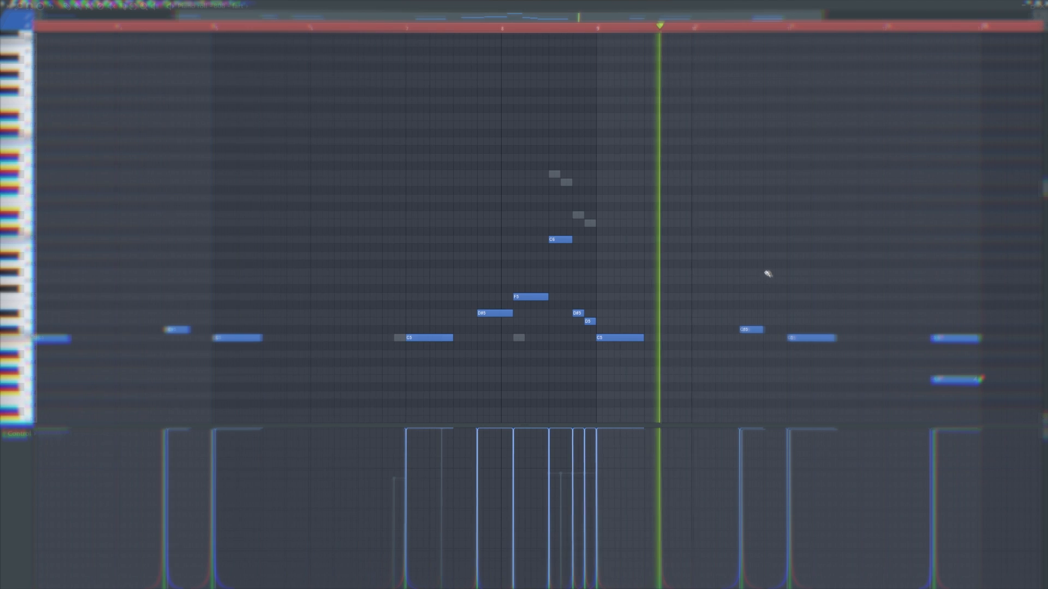
pyautogui.scroll(-3, 730, 304)
pyautogui.keyDown('ctrl'); pyautogui.click(792, 29); pyautogui.keyUp('ctrl')
pyautogui.moveTo(793, 29); pyautogui.dragTo(580, 34)
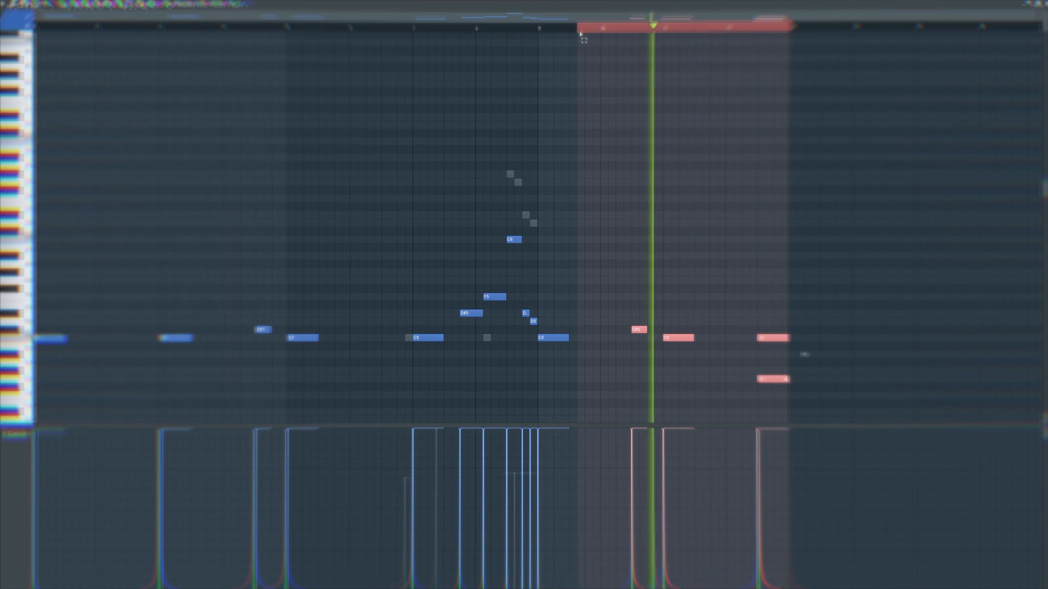
pyautogui.hotkey('ctrl', 'b')
pyautogui.keyDown('ctrl'); pyautogui.click(816, 281); pyautogui.keyUp('ctrl')
pyautogui.scroll(-1, 814, 287)
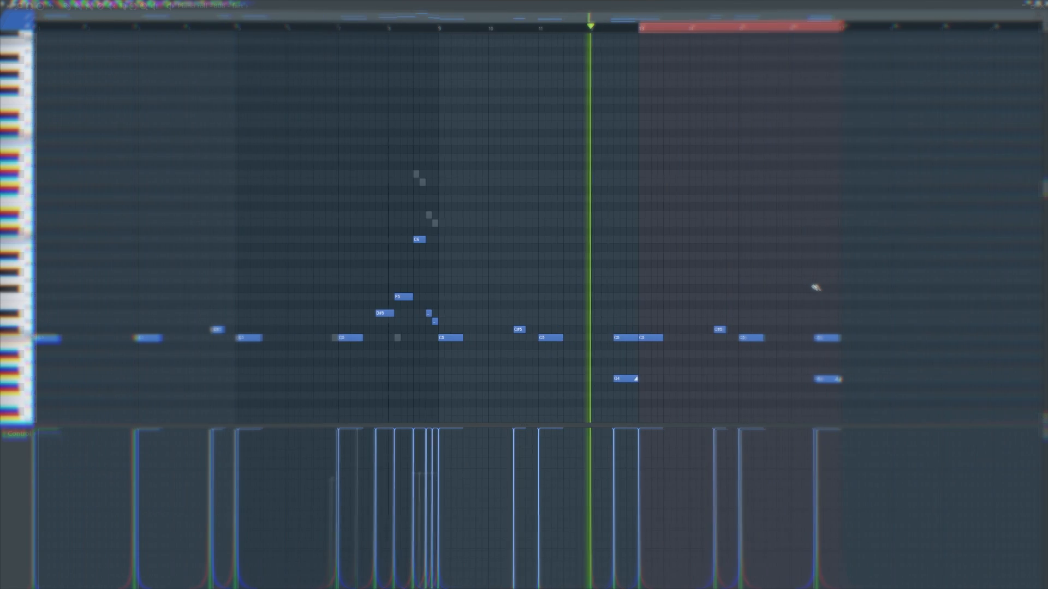
# - Lower the G#5 note in bar 15 to C5 and add a D#5 note in bar 16 just before the final notes
pyautogui.scroll(3, 786, 348)
pyautogui.scroll(2, 693, 337)
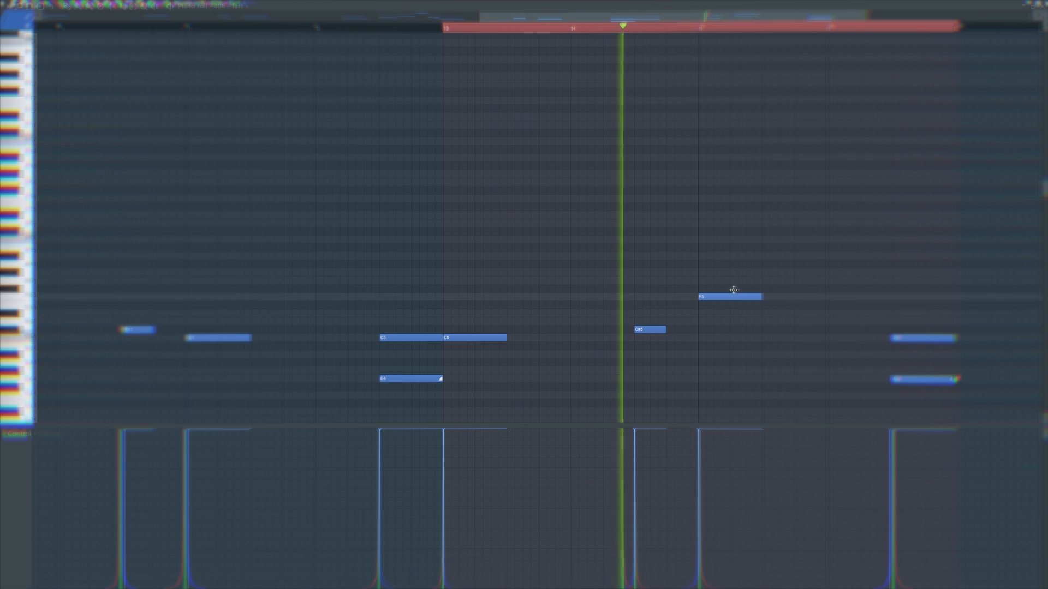
pyautogui.scroll(3, 868, 287)
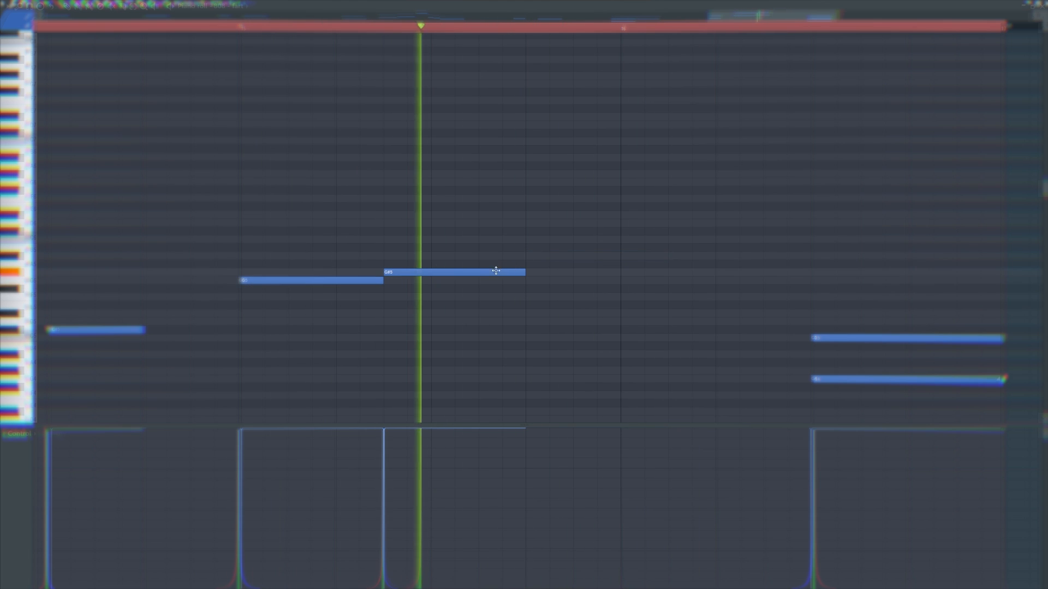
pyautogui.moveTo(495, 270); pyautogui.dragTo(441, 354)
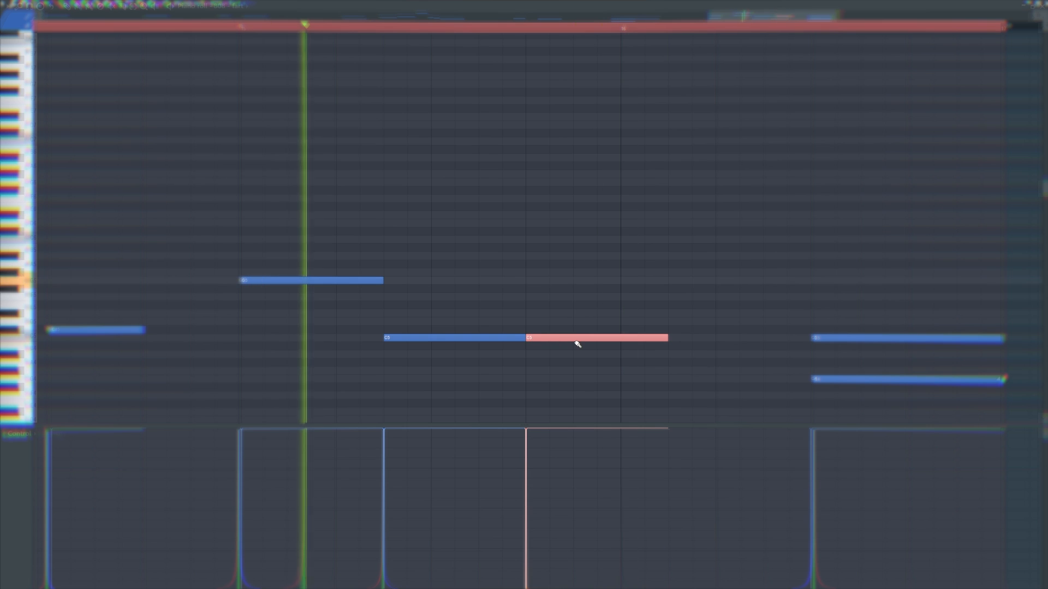
pyautogui.scroll(-2, 578, 344)
pyautogui.click(660, 314)
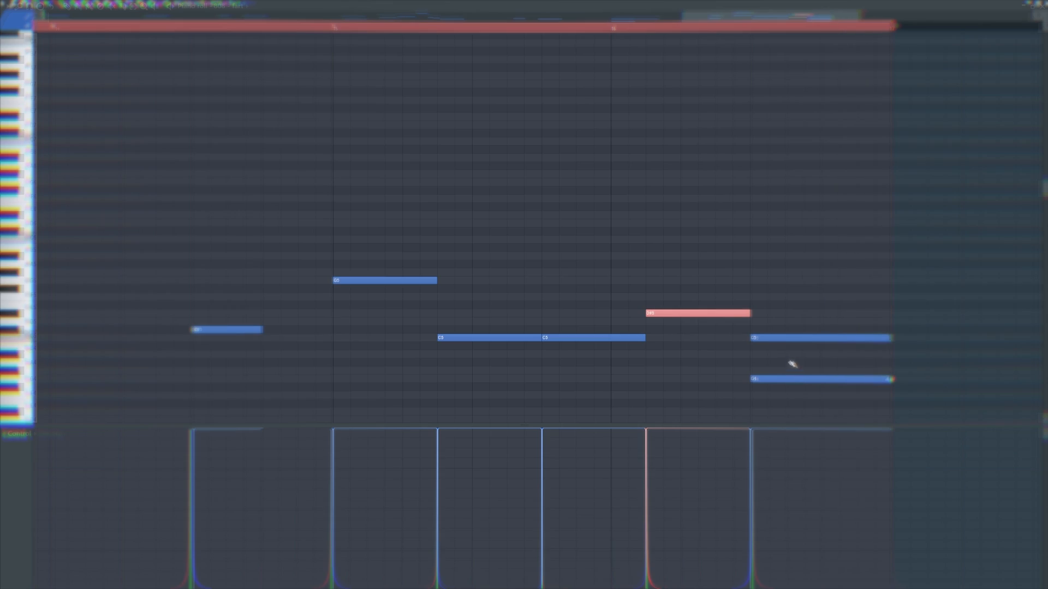
pyautogui.scroll(-2, 792, 365)
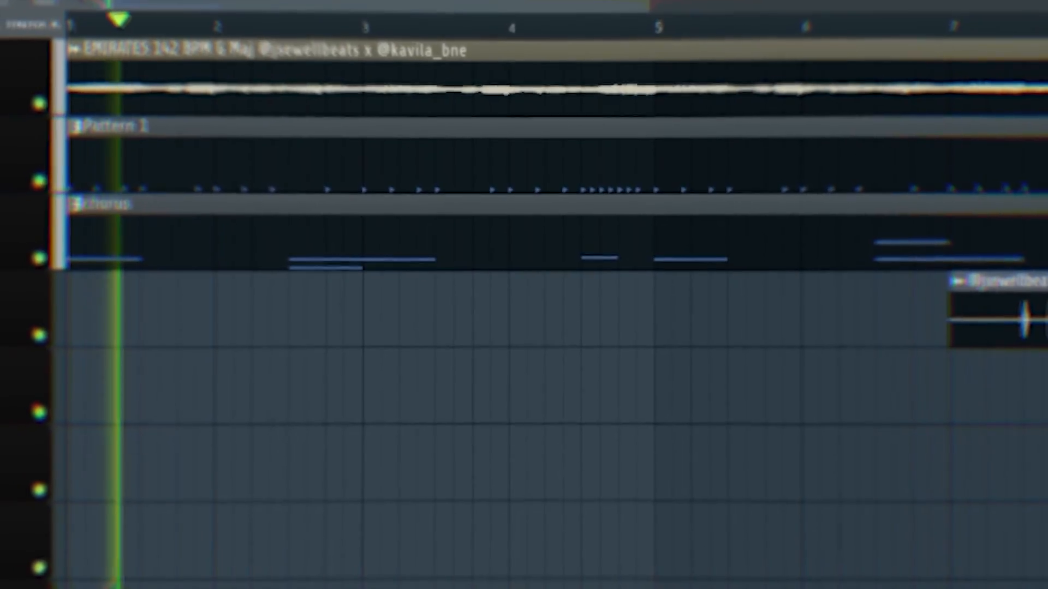
# - Place the riser clip in bar 2 and RT - Woosh FX clips around bars 5 and 13
pyautogui.click(273, 379)
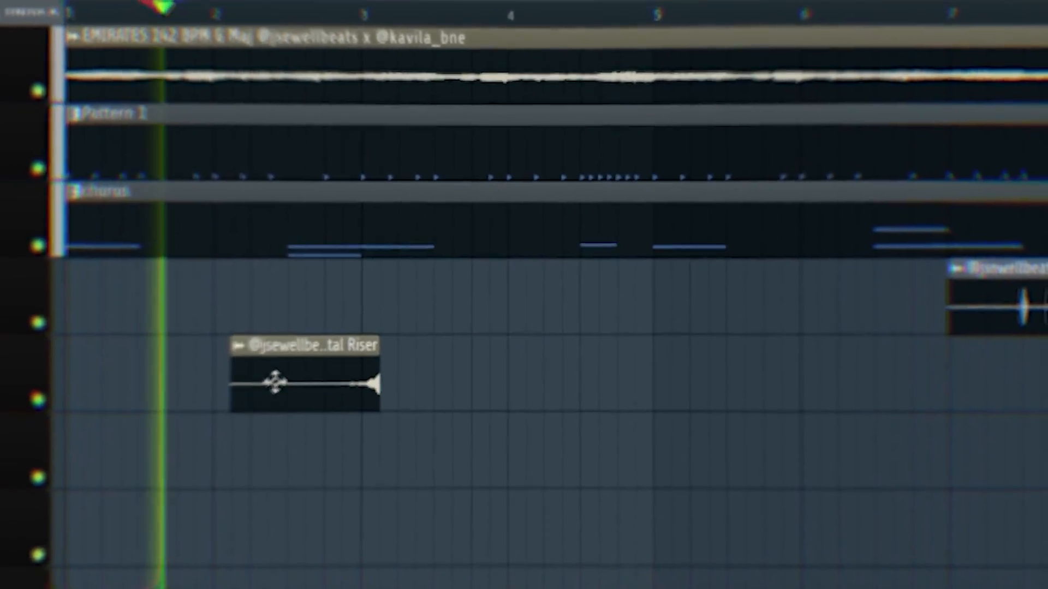
pyautogui.moveTo(685, 384); pyautogui.dragTo(619, 482)
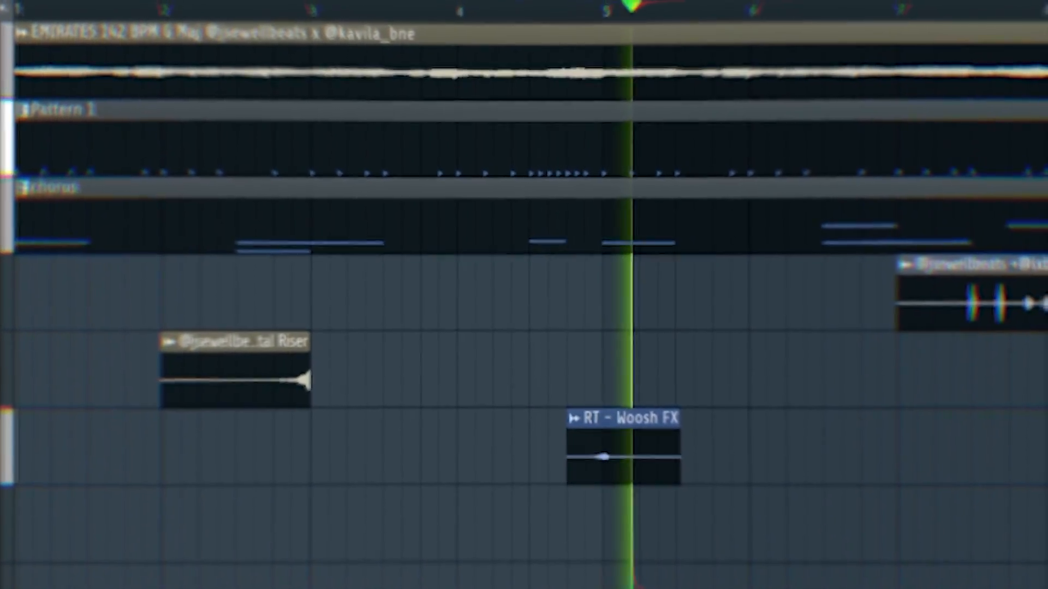
pyautogui.scroll(-2, 1041, 450)
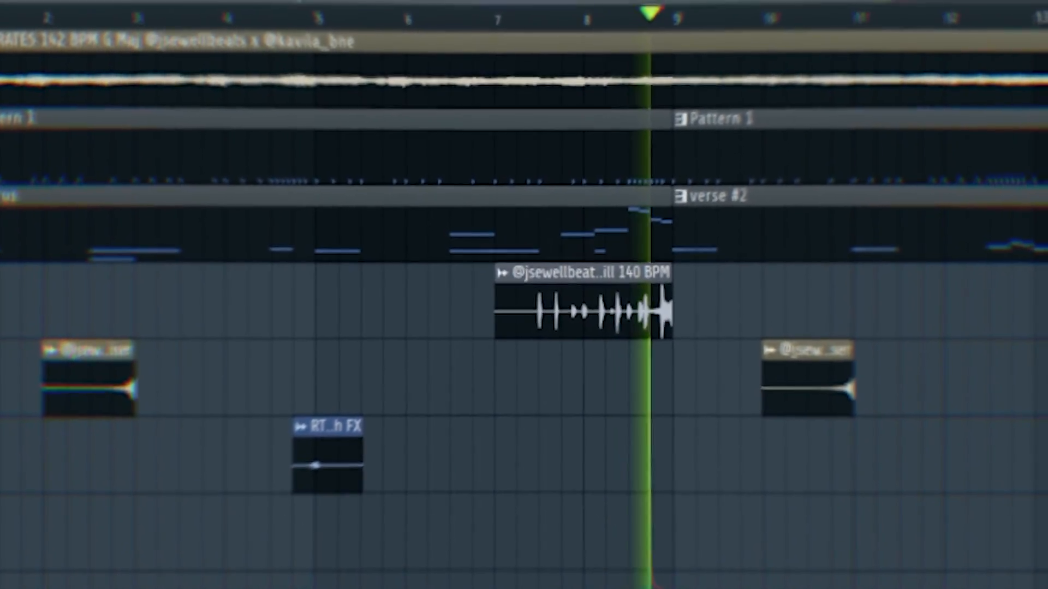
pyautogui.moveTo(311, 476); pyautogui.dragTo(1024, 495)
# - Trim the Ayumi - CS 4 and Counter 9 clips at bar 17 so they start at bar 19
pyautogui.hscroll(3, 1001, 490)
pyautogui.scroll(-3, 966, 481)
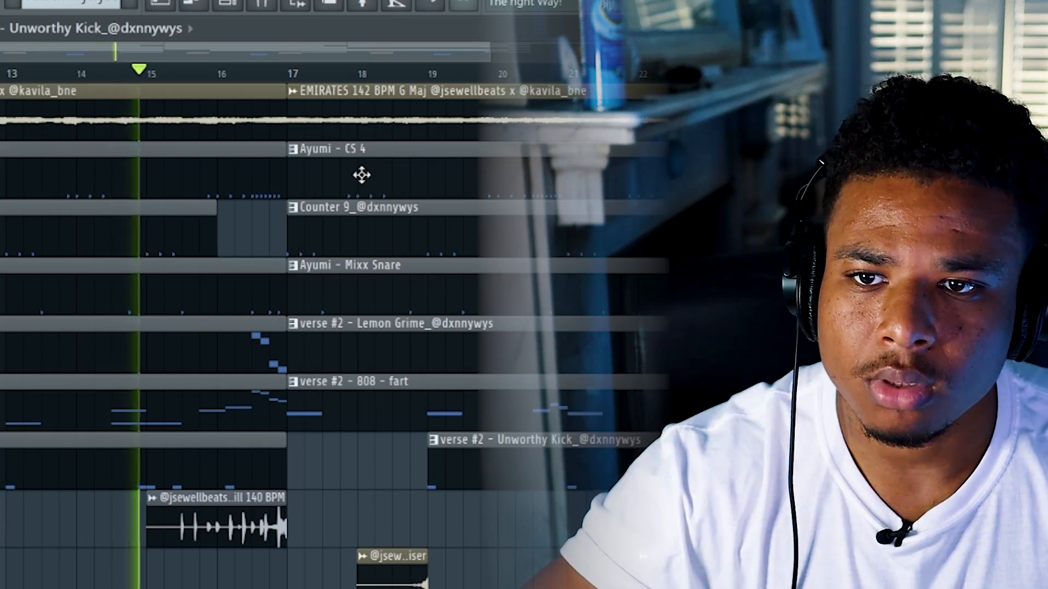
pyautogui.moveTo(362, 136); pyautogui.dragTo(405, 229)
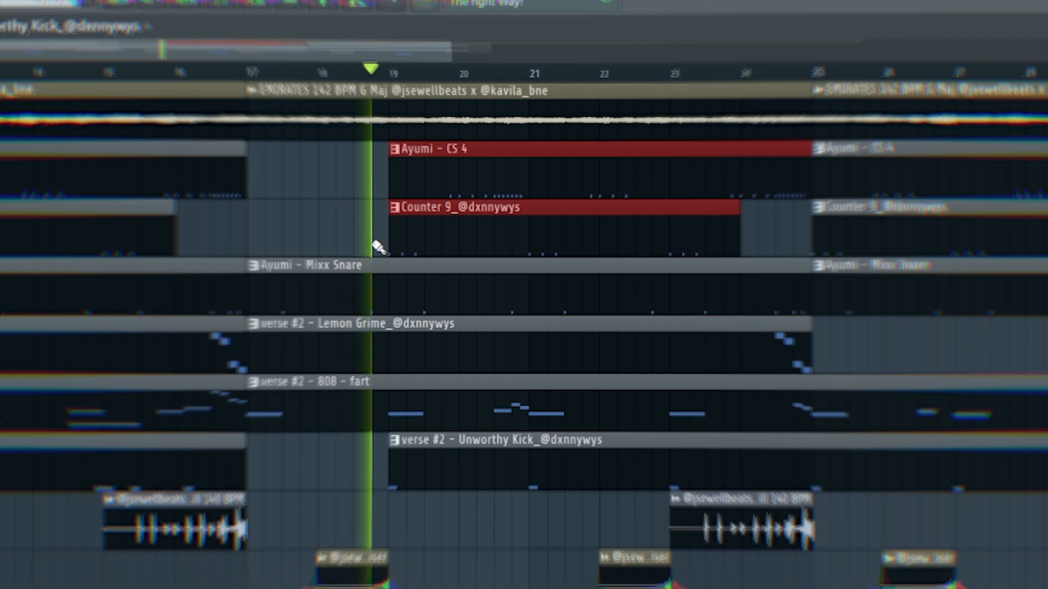
# - Copy all drum, 808 and effect clips of the first chorus so the second chorus starts at bar 33
pyautogui.scroll(-4, 330, 262)
pyautogui.scroll(3, 437, 290)
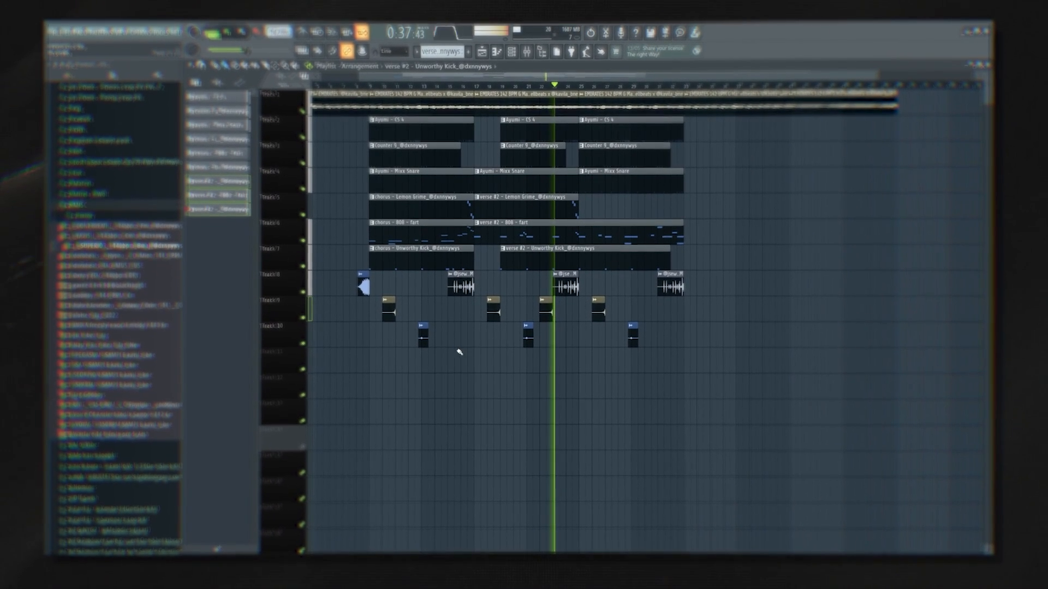
pyautogui.moveTo(369, 136); pyautogui.dragTo(371, 131)
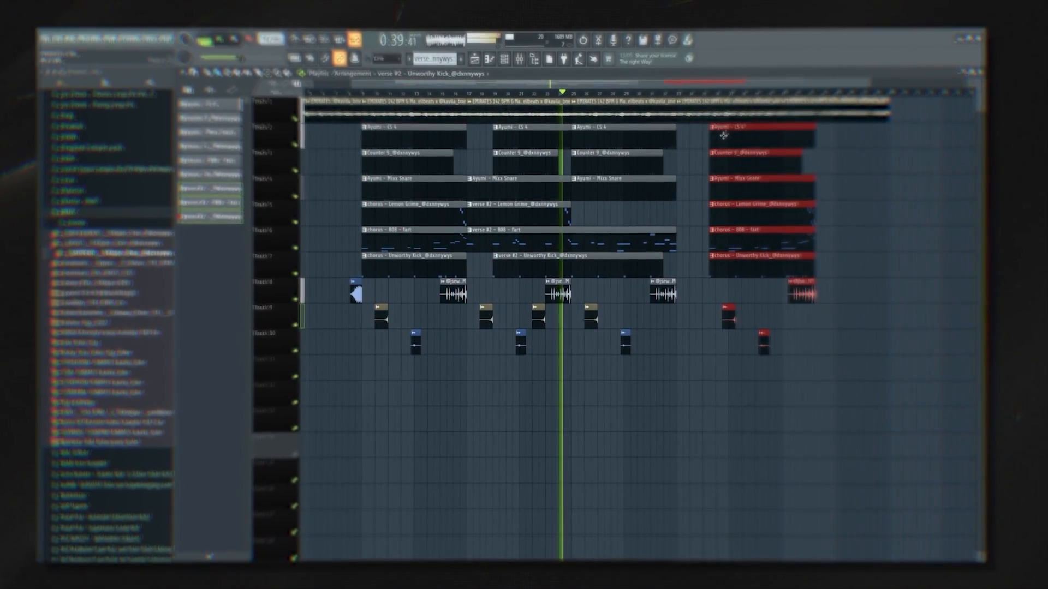
# - Move the breath clip to Track 11 and copy it on that track so it leads into bar 33
pyautogui.keyDown('ctrl'); pyautogui.click(339, 340); pyautogui.keyUp('ctrl')
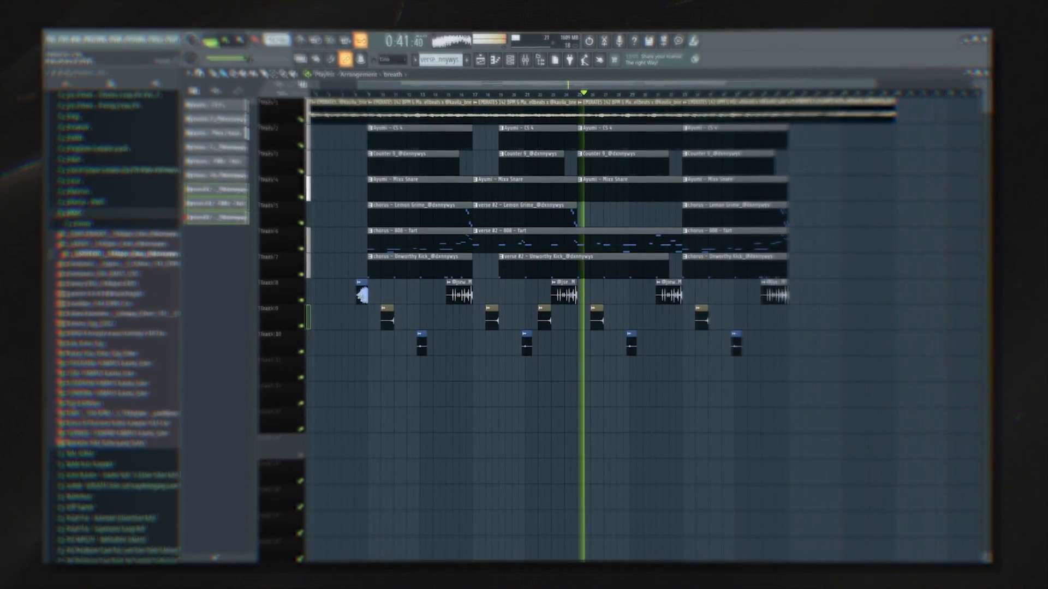
pyautogui.moveTo(359, 365); pyautogui.dragTo(363, 367)
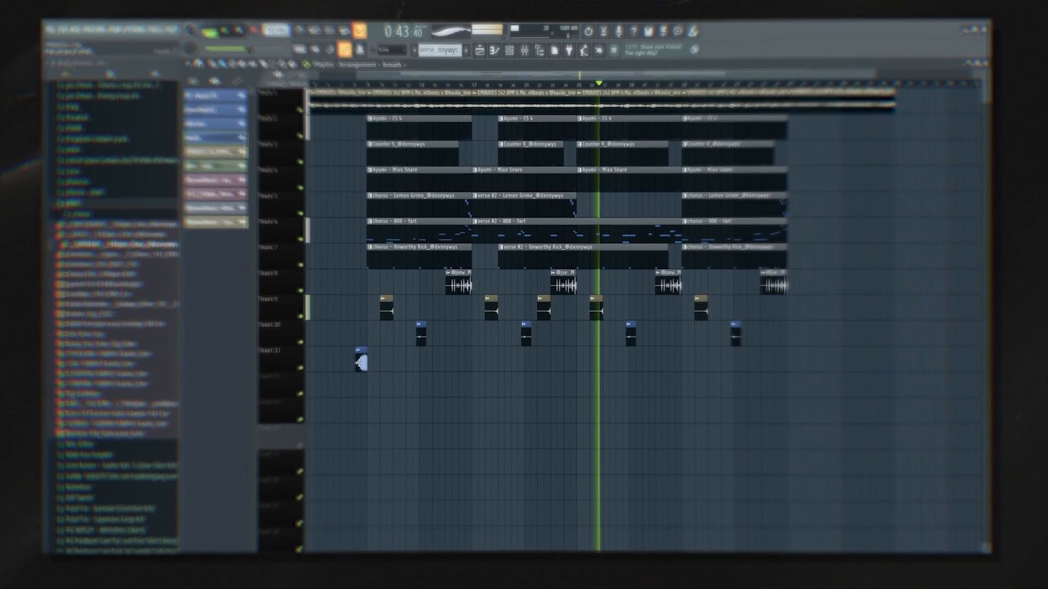
pyautogui.moveTo(670, 371); pyautogui.dragTo(665, 370)
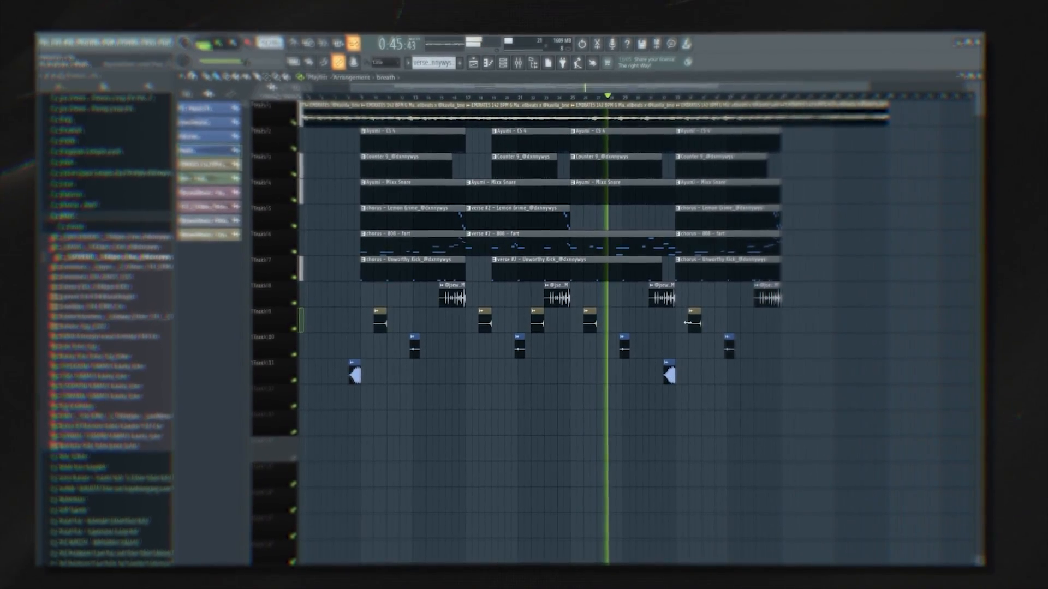
# - Shorten the Ayumi - CS 4 and Ayumi - Mixx Snare clips before the second chorus to end at bar 32
pyautogui.scroll(4, 688, 328)
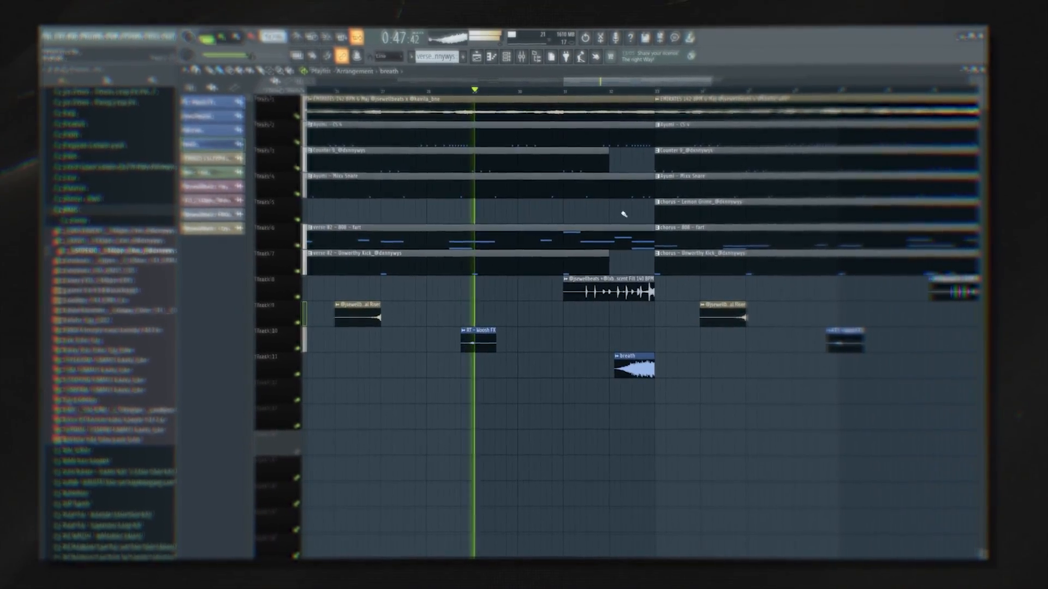
pyautogui.moveTo(658, 135); pyautogui.dragTo(603, 138)
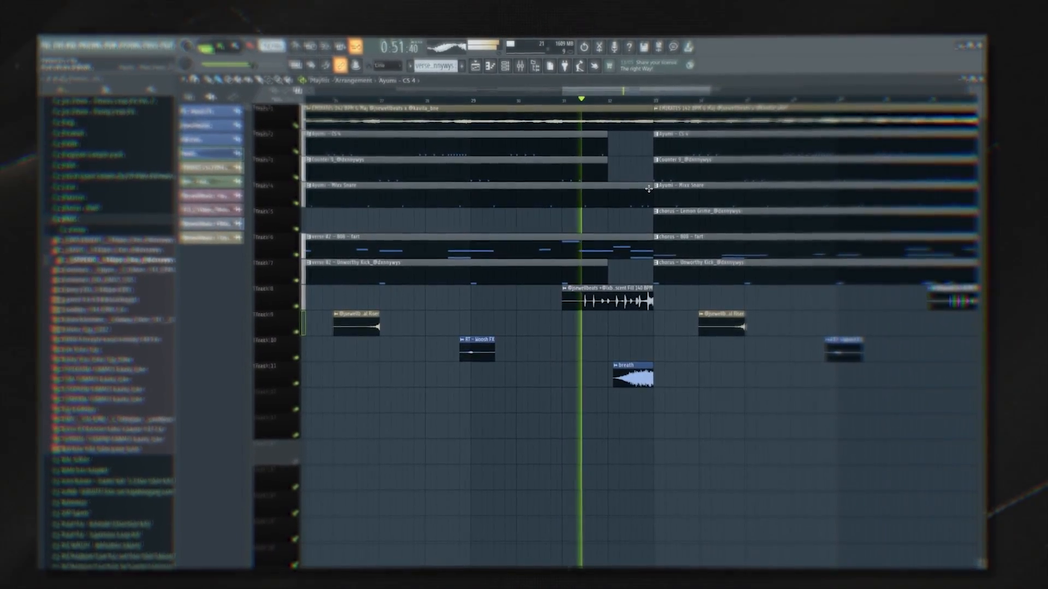
pyautogui.moveTo(653, 185); pyautogui.dragTo(613, 185)
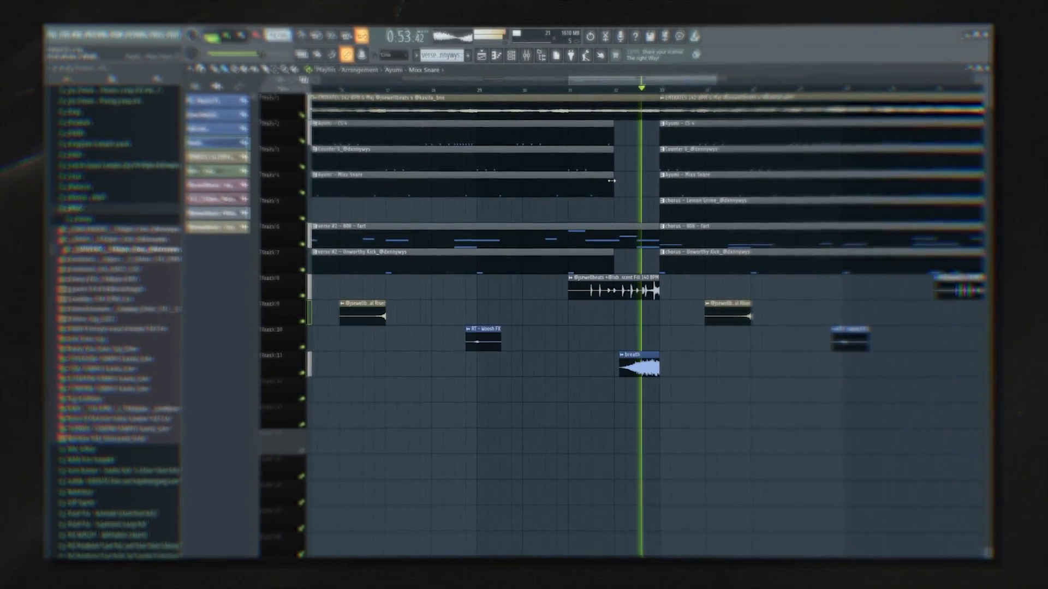
# - Move the EMIRATES #2 melody clip from Track 7 to the start of Track 1
pyautogui.scroll(1, 576, 235)
pyautogui.scroll(-6, 572, 243)
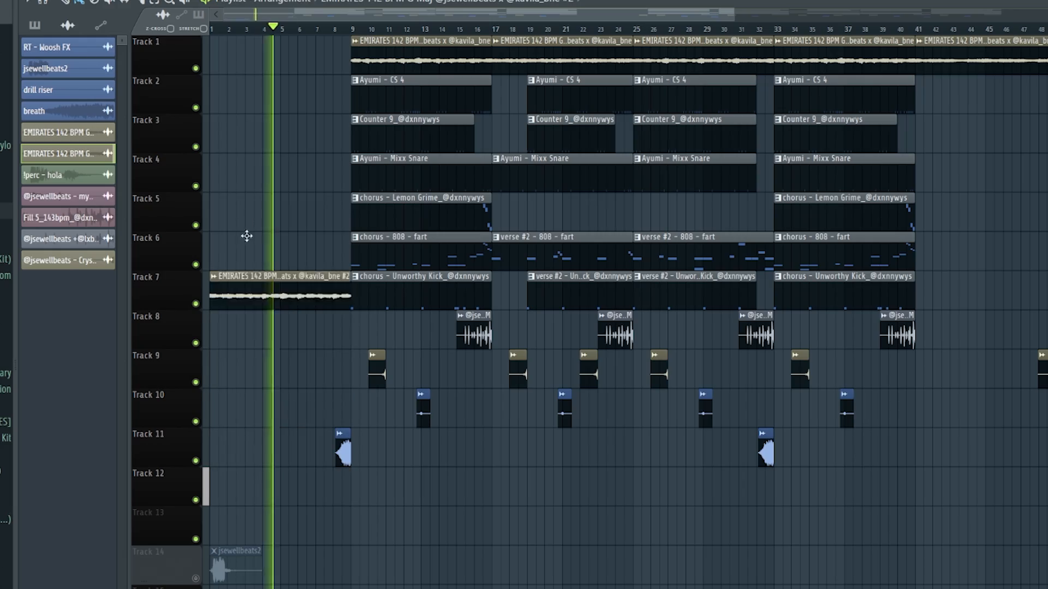
pyautogui.moveTo(213, 279); pyautogui.dragTo(209, 46)
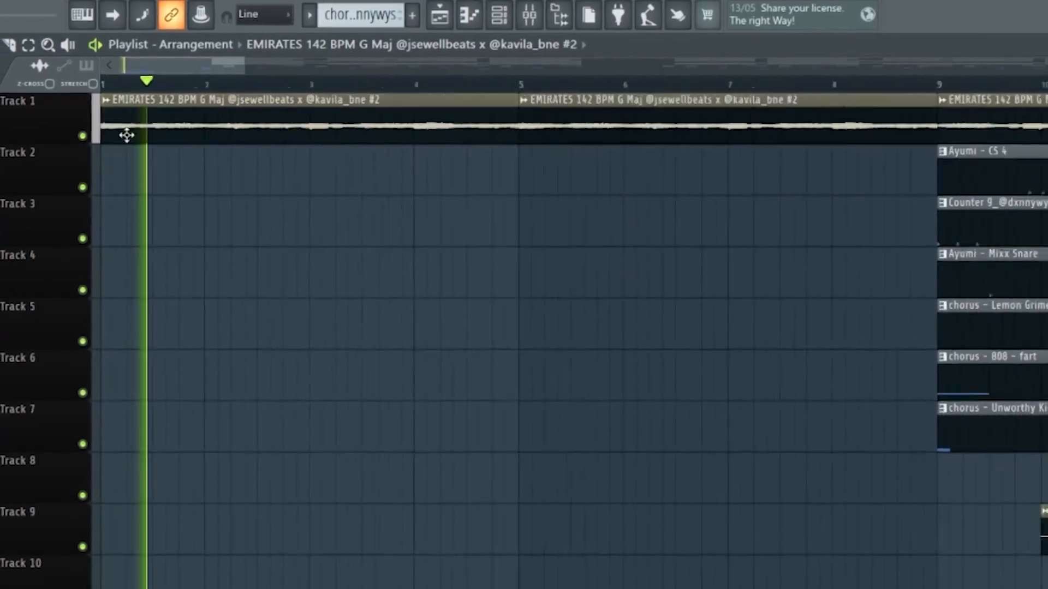
# - Slice the intro melody clip on Track 1 at bar 3 and play back the intro
pyautogui.scroll(1, 127, 135)
pyautogui.press('c')
pyautogui.click(347, 139)
pyautogui.press('p')
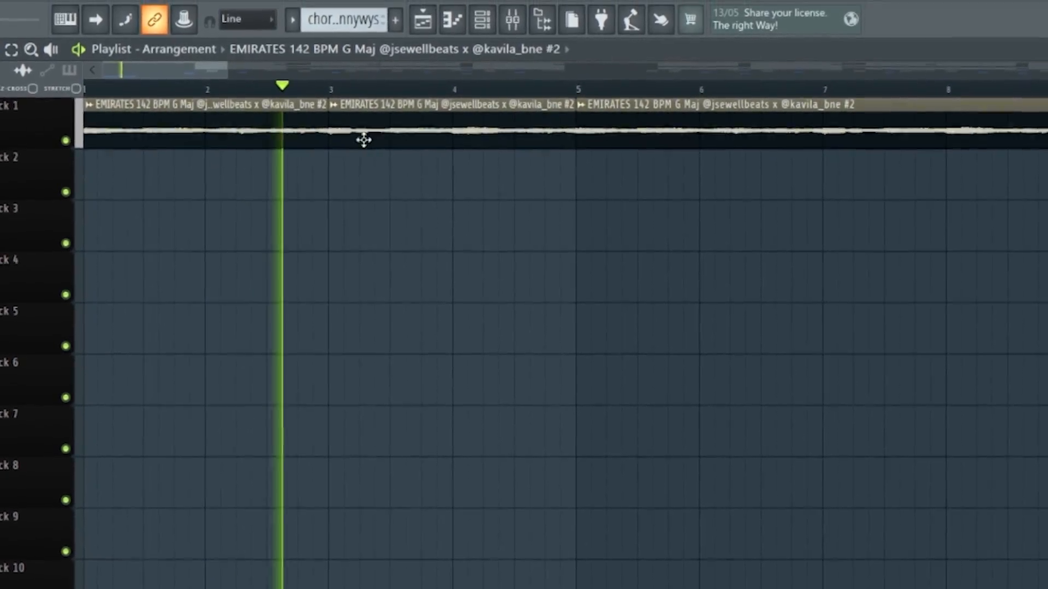
pyautogui.press('space')
pyautogui.press('space')
# - Slice the intro melody at bar 4 and delete the piece between bars 3 and 4
pyautogui.press('c')
pyautogui.click(454, 142)
pyautogui.press('p')
pyautogui.rightClick(379, 139)
# - Slice the first intro piece at bar 2 and copy the bar 2 piece into the gap at bar 3
pyautogui.press('c')
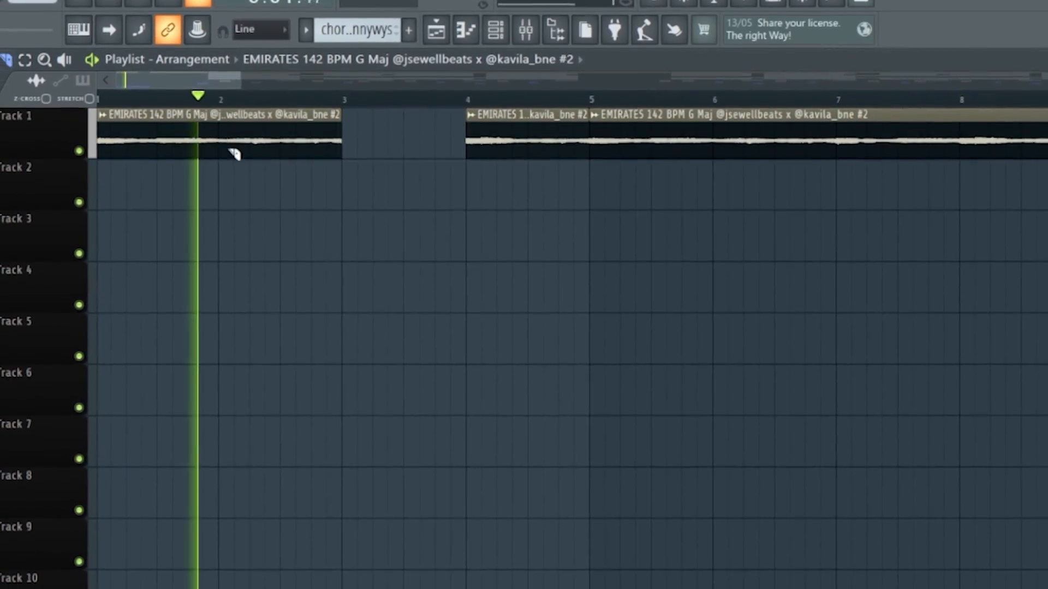
pyautogui.click(227, 149)
pyautogui.press('p')
pyautogui.moveTo(334, 143); pyautogui.dragTo(437, 136)
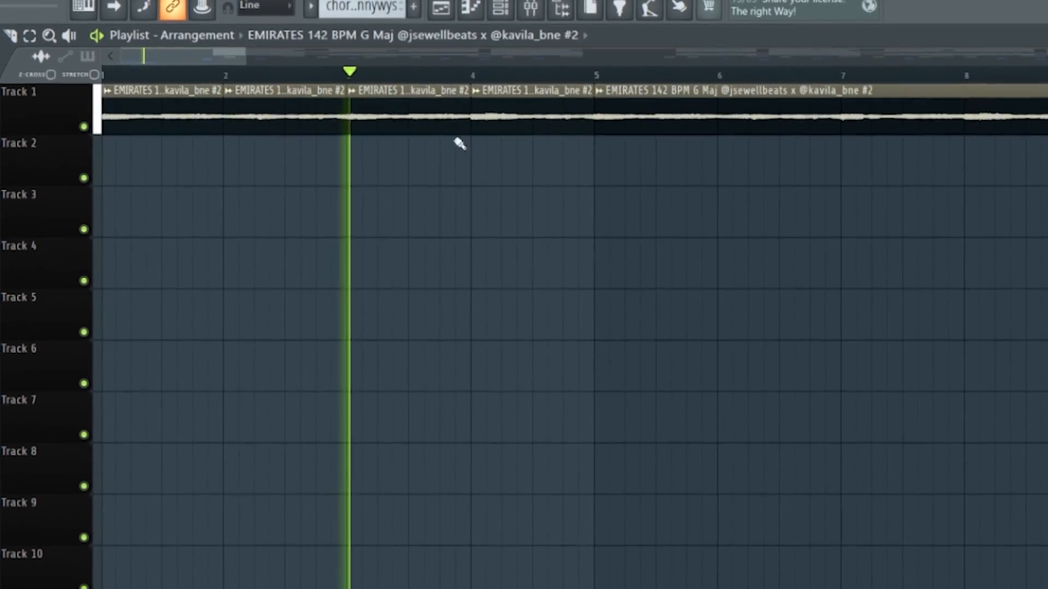
# - Delete the melody clip at bar 5 and duplicate the four chopped intro pieces to fill bars 5 to 8
pyautogui.rightClick(658, 121)
pyautogui.moveTo(655, 122); pyautogui.dragTo(624, 164)
pyautogui.scroll(2, 603, 273)
pyautogui.scroll(-4, 606, 278)
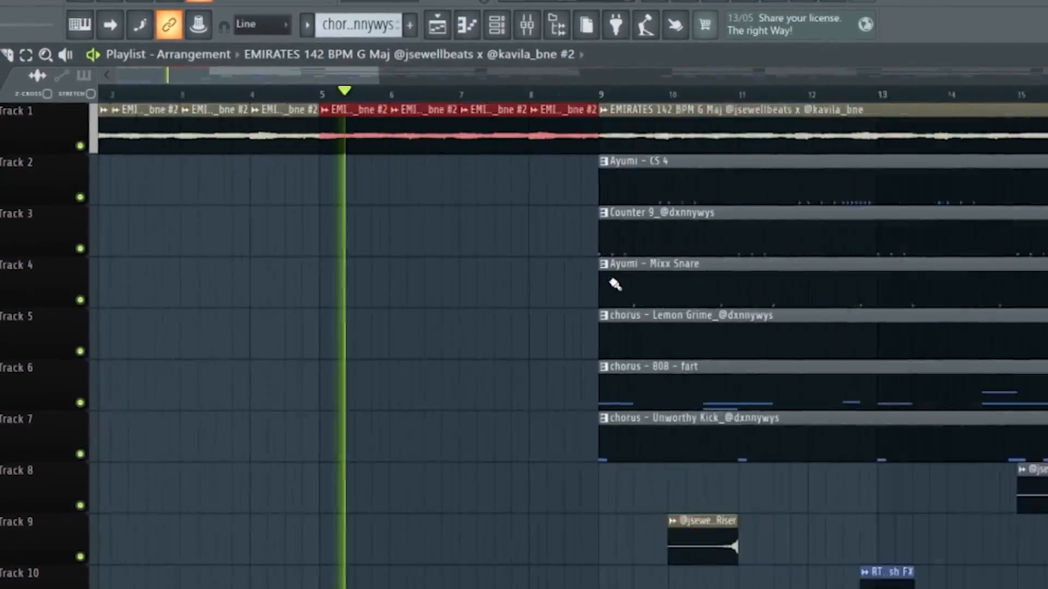
# - Copy the eight chopped intro melody pieces into the Track 1 gap between bars 17 and 25
pyautogui.scroll(-6, 615, 284)
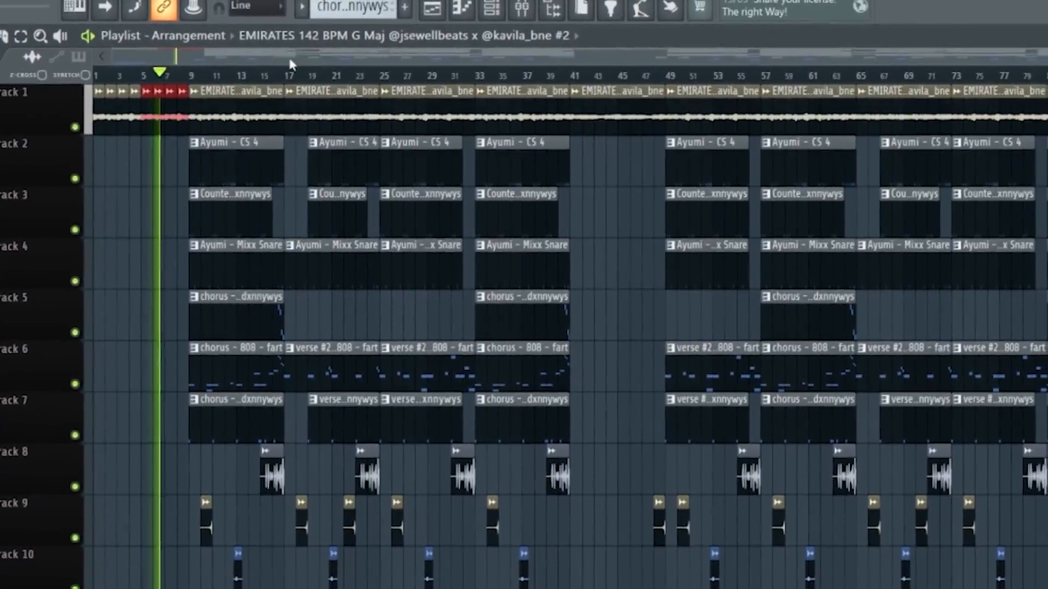
pyautogui.scroll(5, 104, 154)
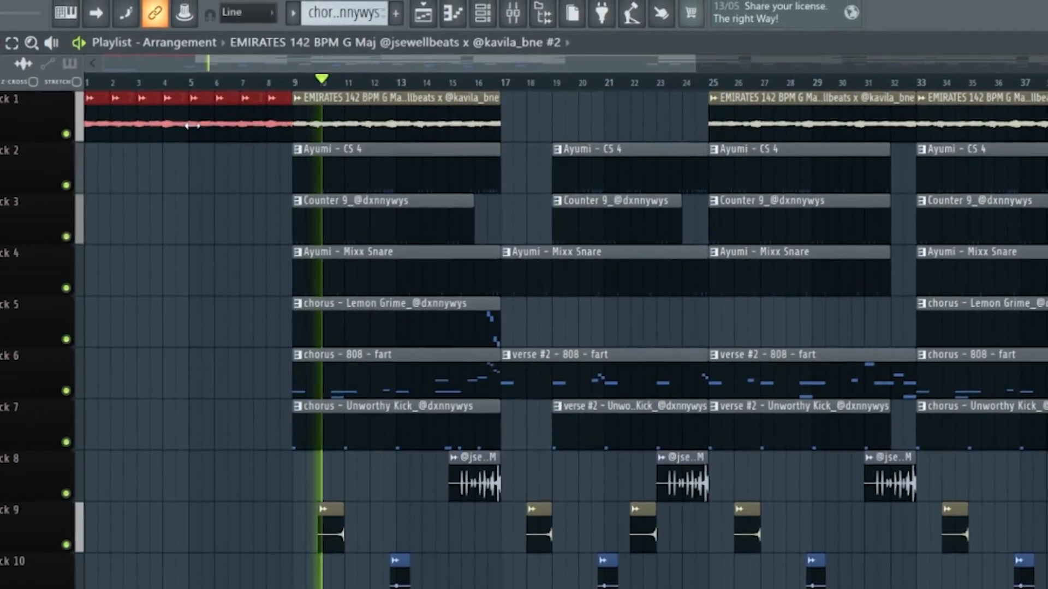
pyautogui.moveTo(192, 124); pyautogui.dragTo(588, 137)
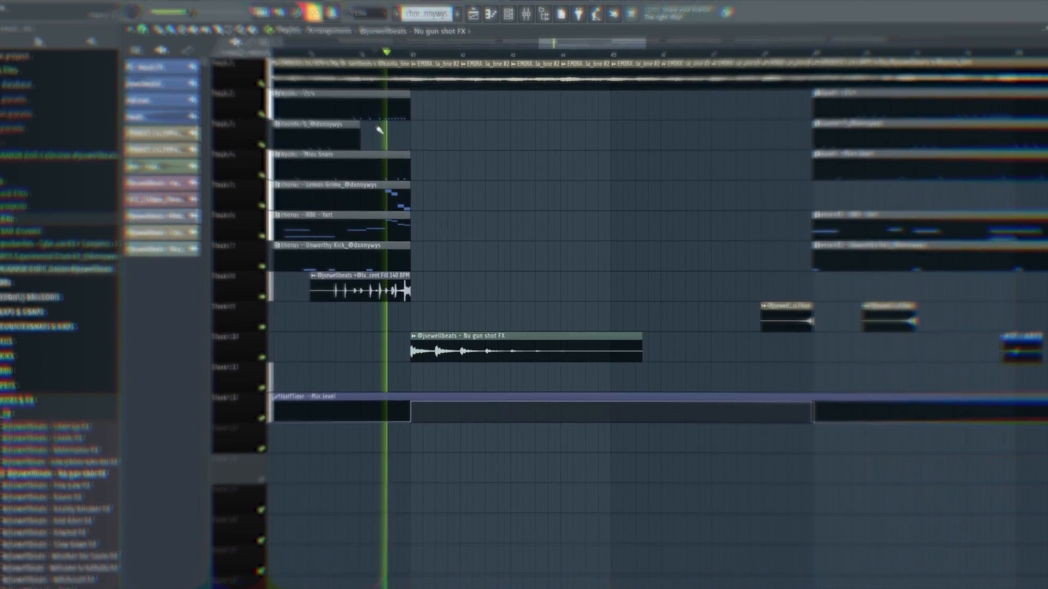
# - Slice the HalfTime - Mix level automation clip at bar 9, delete the part before it, and undo that deletion
pyautogui.scroll(-2, 445, 239)
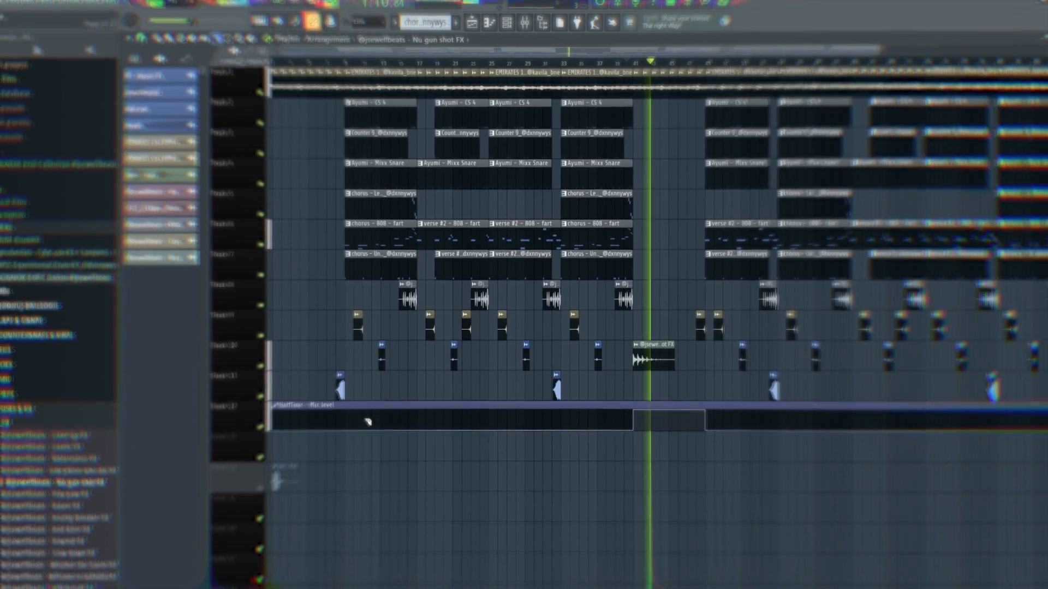
pyautogui.moveTo(350, 407); pyautogui.dragTo(351, 425)
pyautogui.rightClick(327, 413)
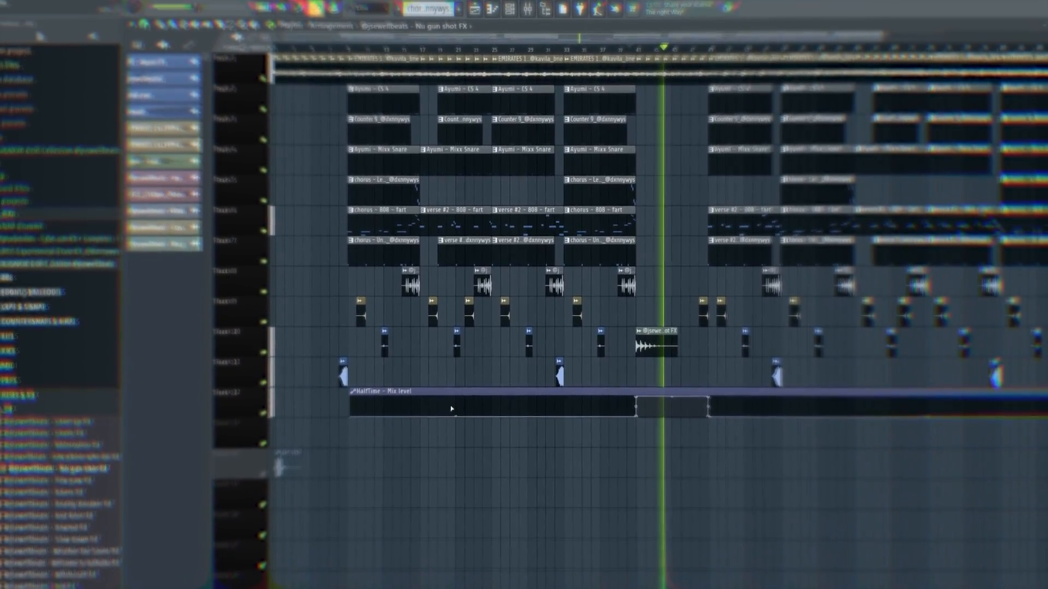
pyautogui.hotkey('ctrl', 'z')
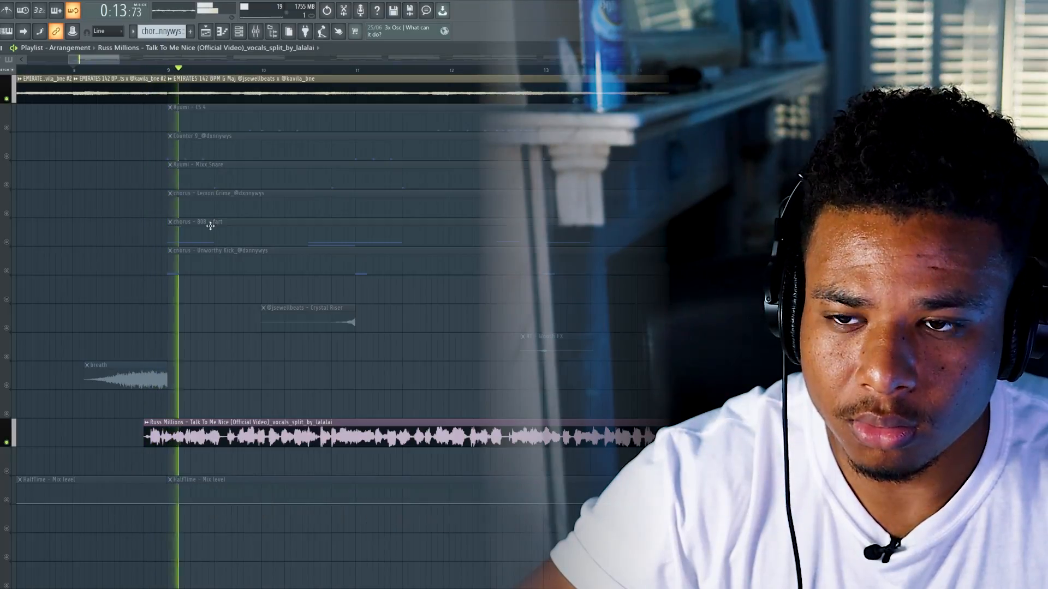
# - Nudge the Russ Millions vocal clip slightly earlier to align it with the chorus at bar 9, and replay the transition
pyautogui.click(153, 72)
pyautogui.scroll(5, 194, 402)
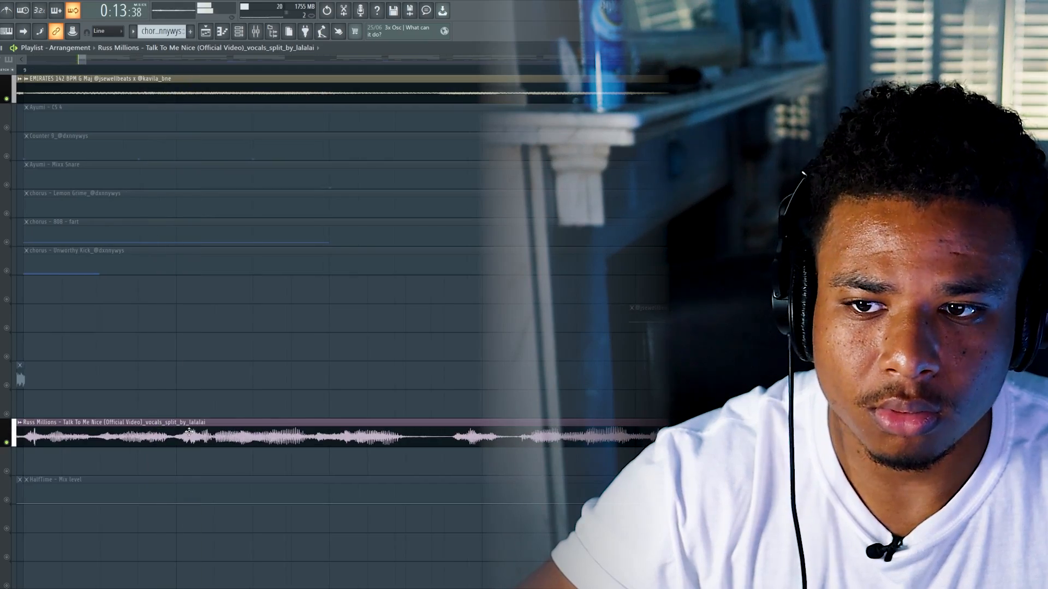
pyautogui.scroll(-3, 180, 437)
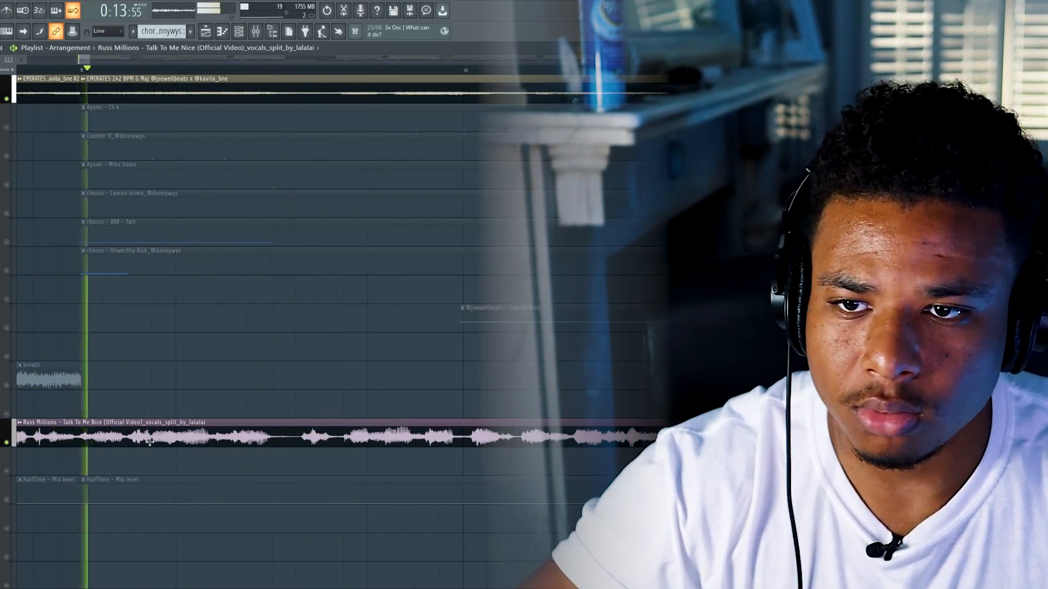
pyautogui.scroll(-4, 159, 280)
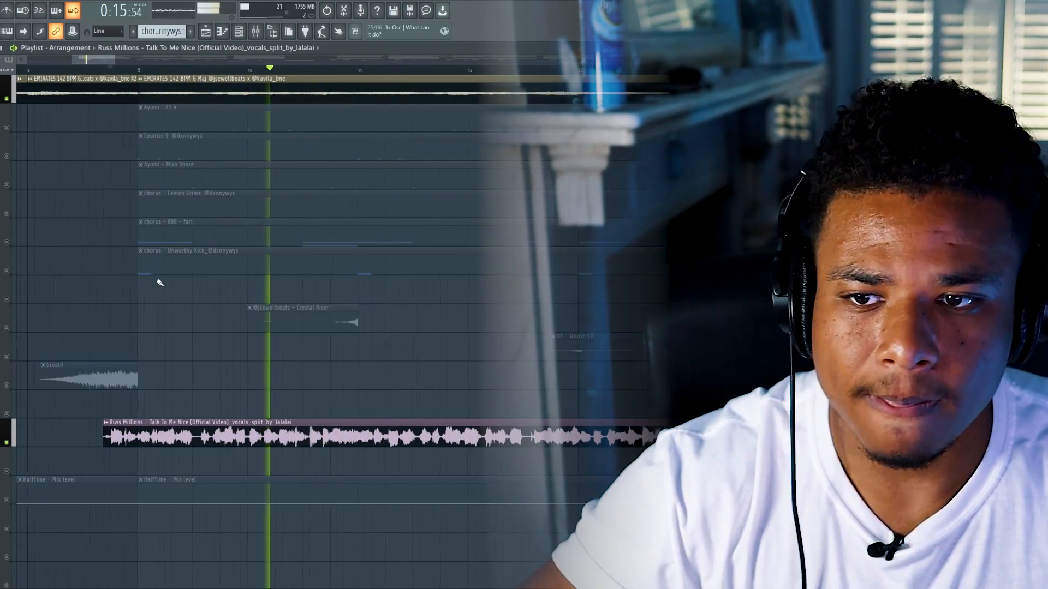
pyautogui.scroll(-2, 168, 295)
pyautogui.press('space')
pyautogui.press('space')
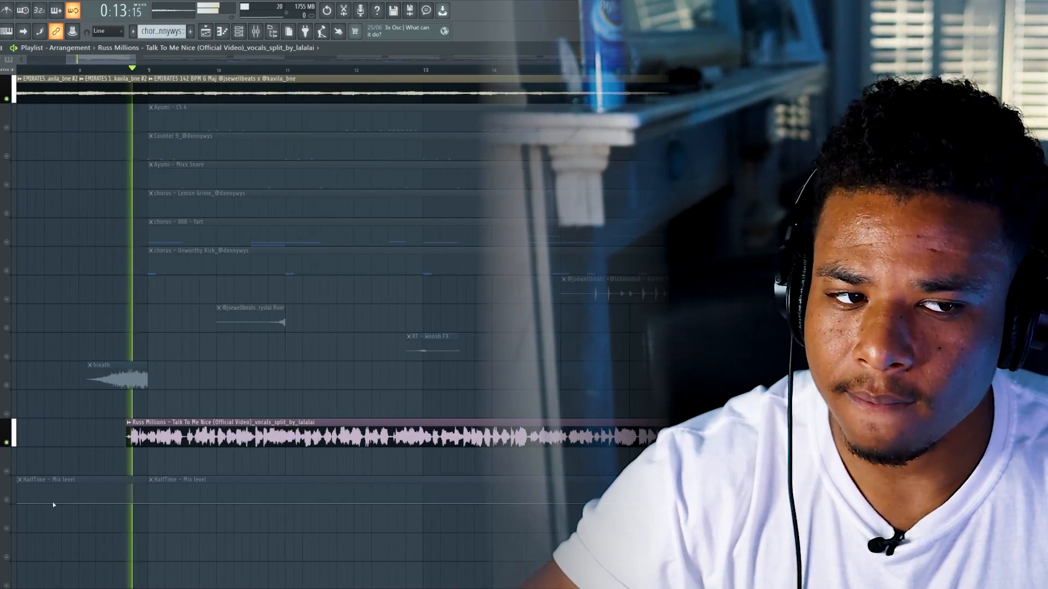
# - Unmute the HalfTime - Mix level automation track and audition the vocal over the melody from just before bar 9
pyautogui.press('space')
pyautogui.click(8, 501)
pyautogui.press('space')
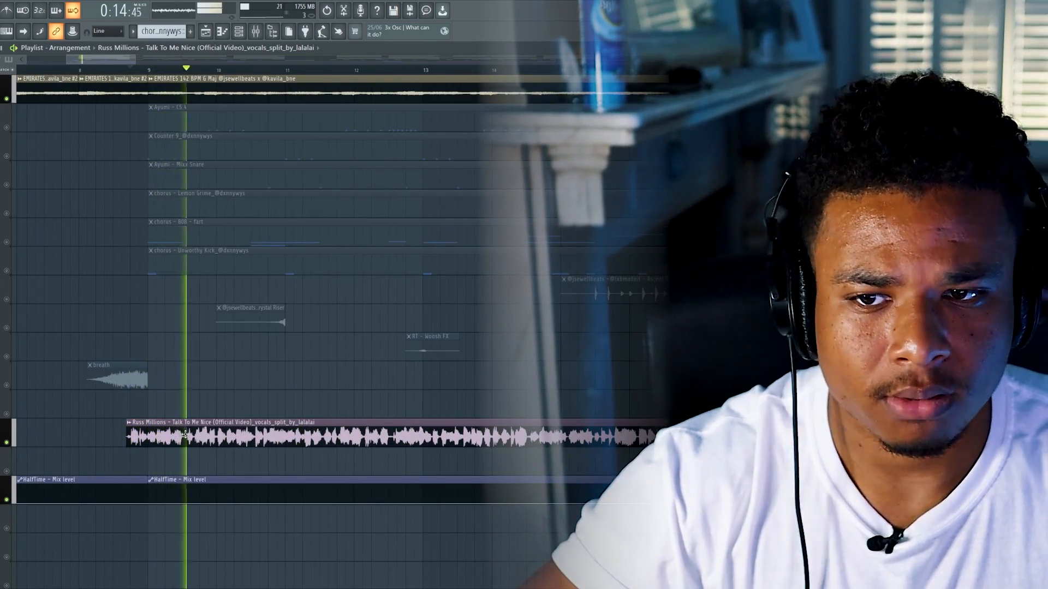
pyautogui.scroll(-1, 186, 416)
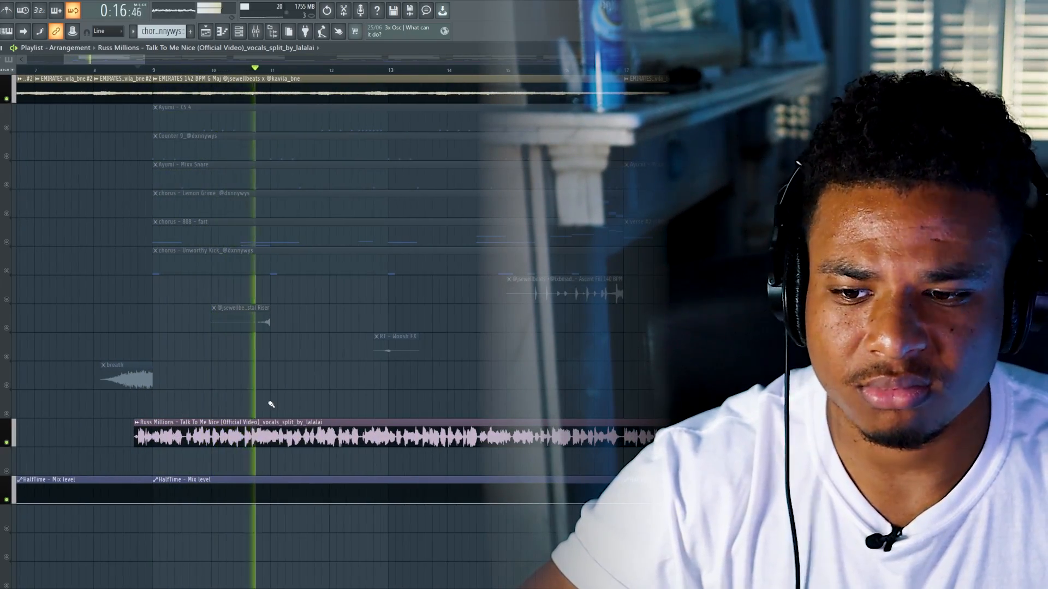
pyautogui.scroll(1, 217, 404)
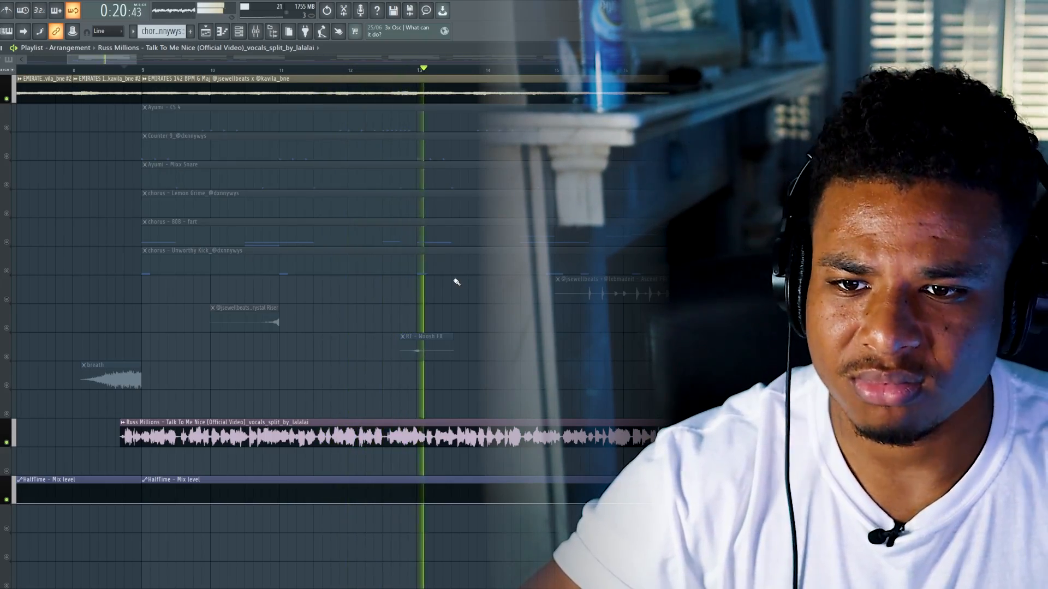
pyautogui.scroll(-1, 431, 314)
pyautogui.scroll(-1, 431, 314)
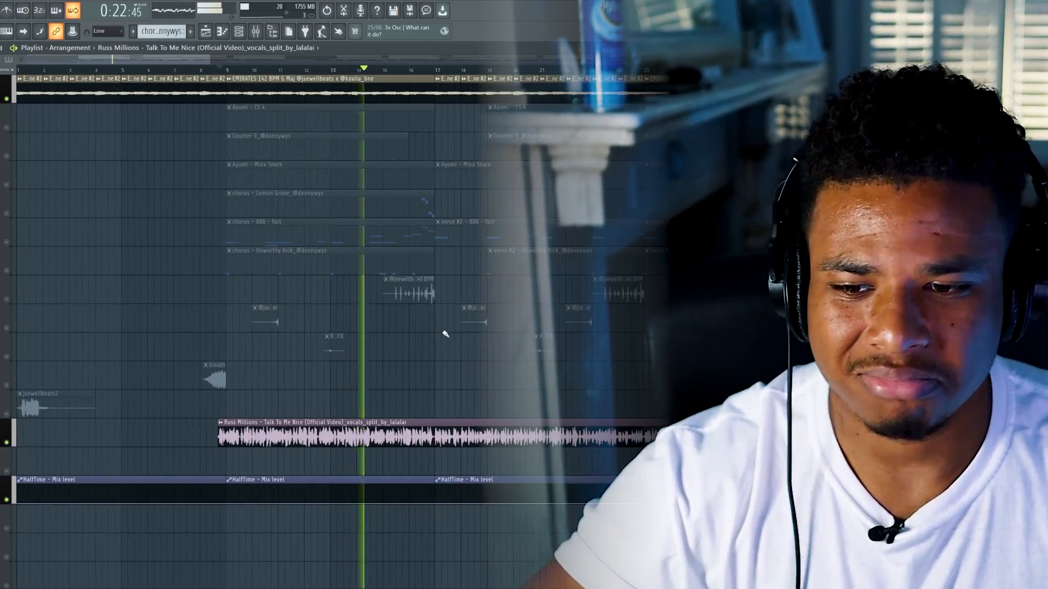
pyautogui.moveTo(442, 332); pyautogui.dragTo(391, 335)
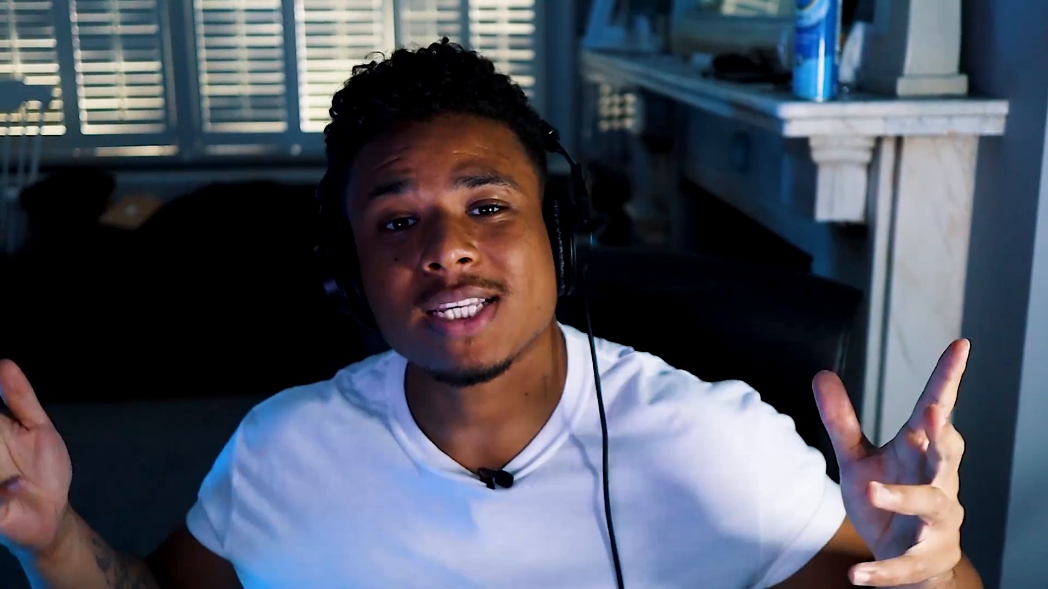